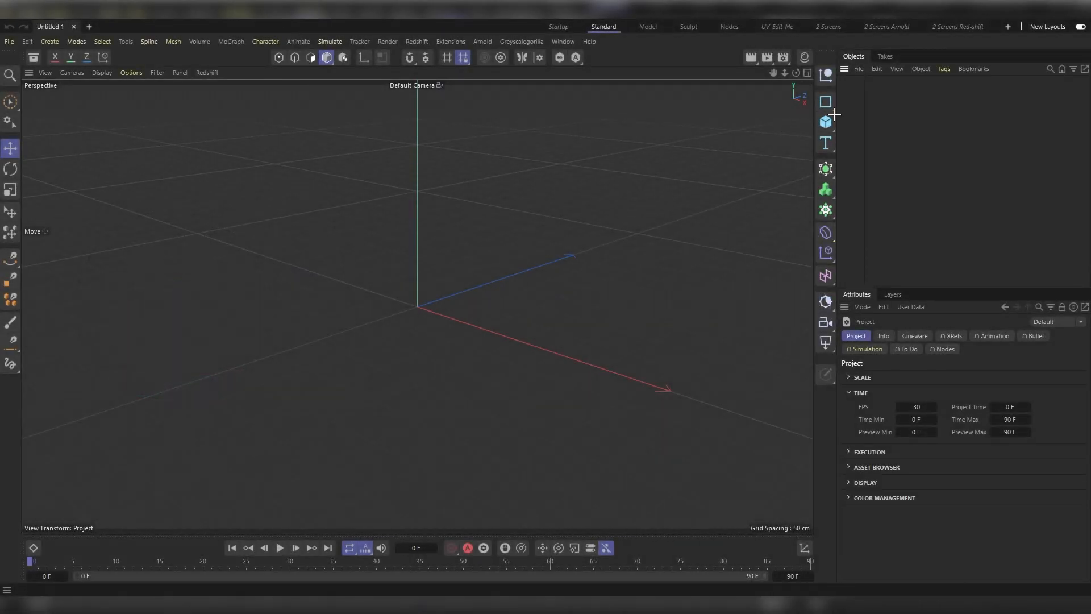
- Add a plane primitive and a cube primitive to the empty scene
left_click(826, 122)
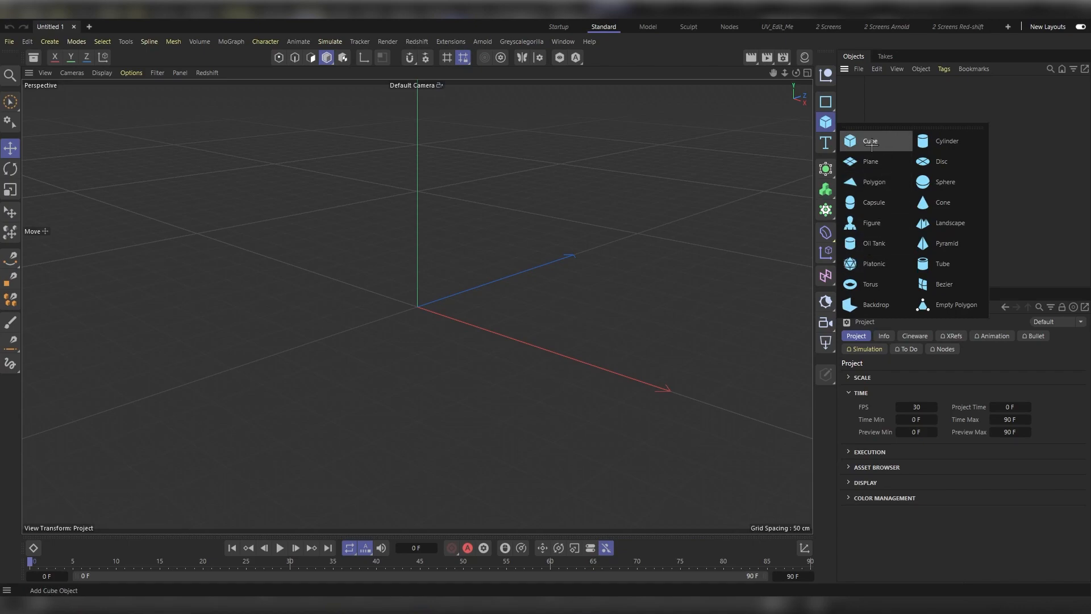
left_click(867, 161)
left_click(824, 122)
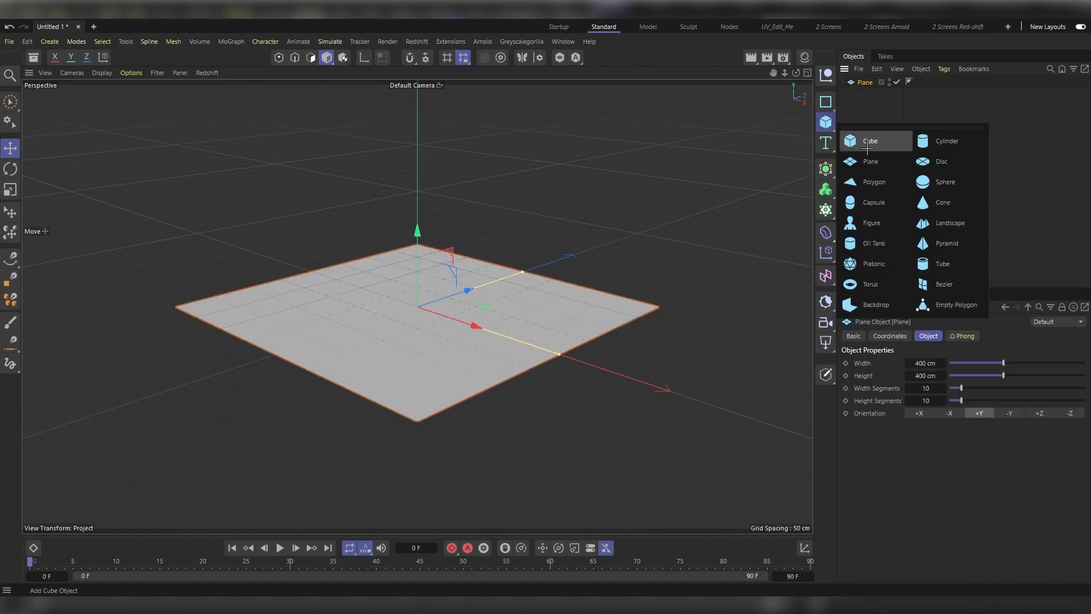
left_click(867, 147)
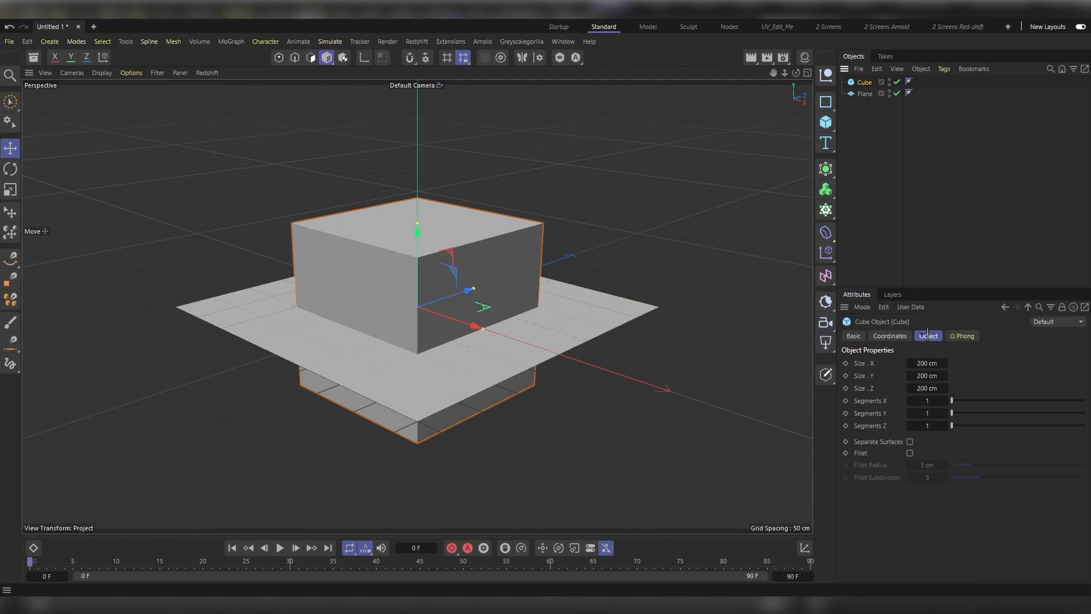
- Set the cube's size to 5 cm in X, Y and Z and activate the Place tool
type("5")
key("Tab")
type("5")
key("Tab")
type("5")
key("Return")
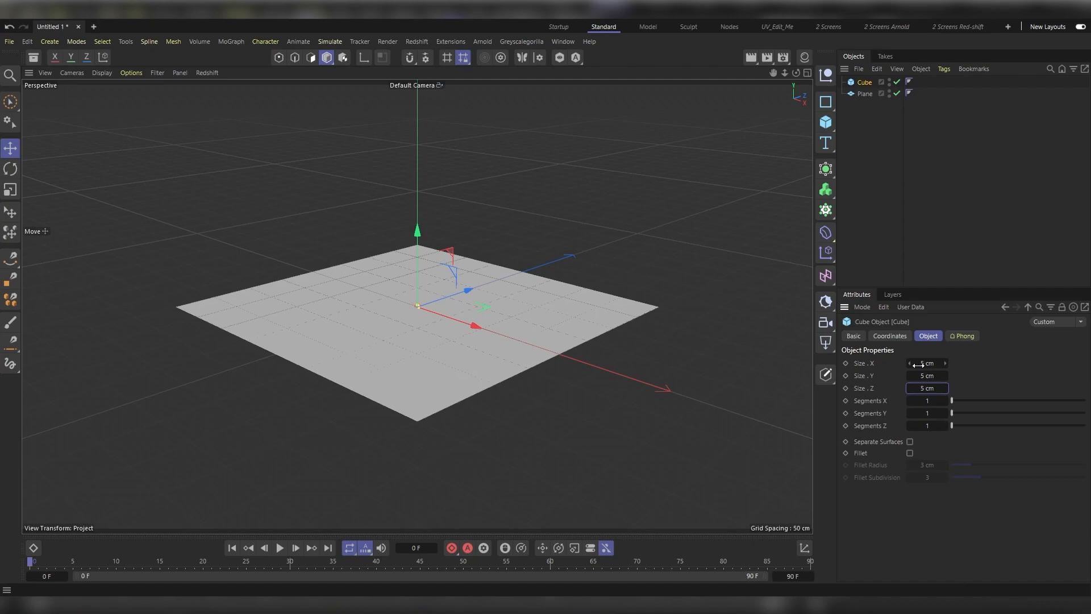
left_click(11, 212)
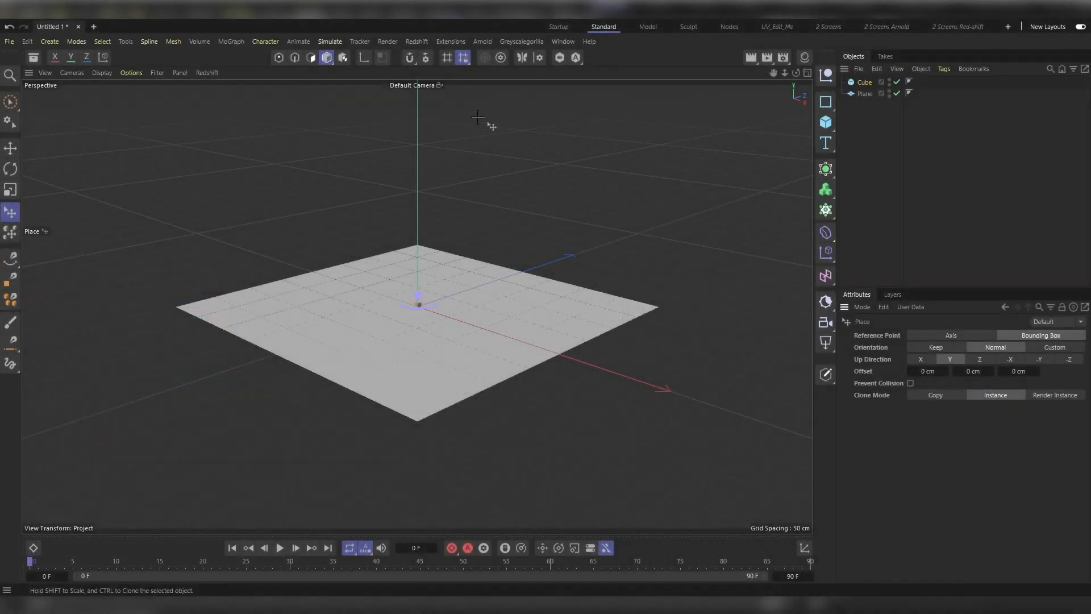
- Add an Arnold Scatter object and make the cube its child
left_click(481, 43)
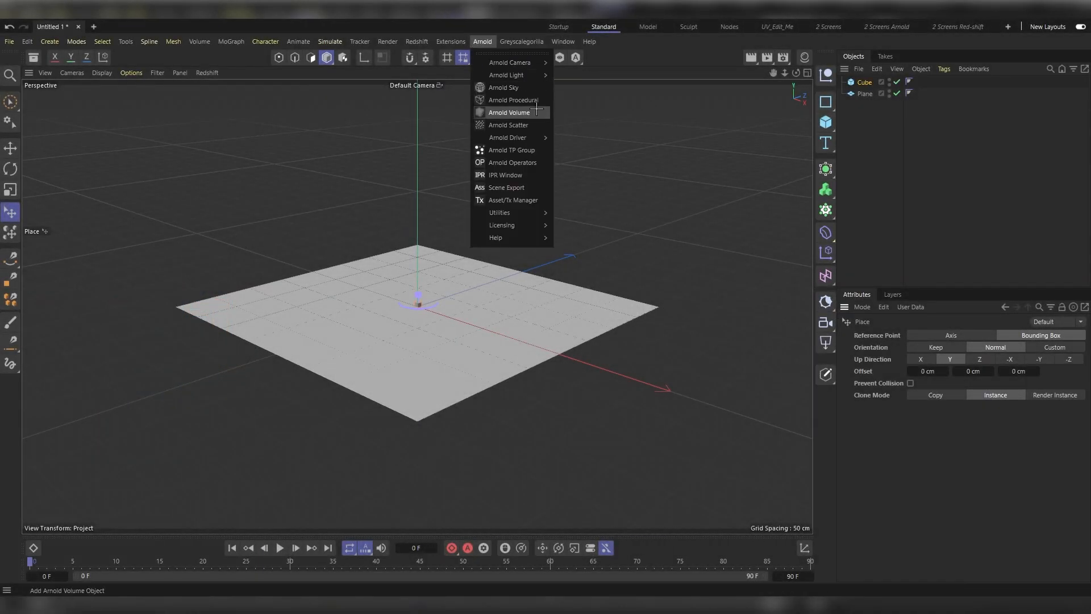
left_click(538, 121)
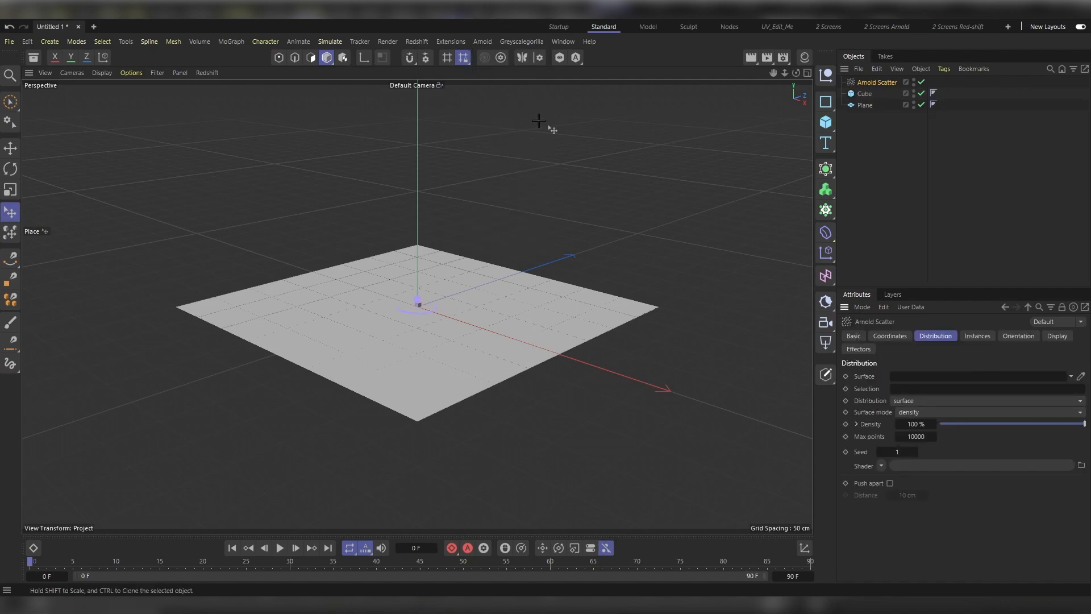
mouse_move(865, 94)
left_mouse_down()
mouse_move(894, 92)
mouse_move(875, 83)
left_mouse_up()
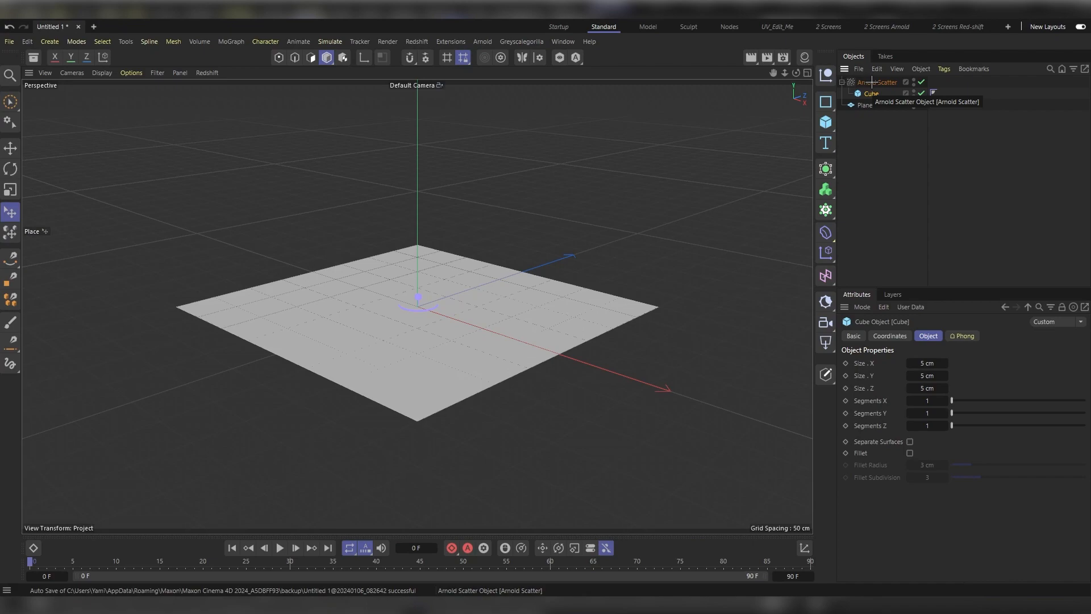
- Open the Arnold IPR render window and dock it beside the perspective viewport
left_click(482, 41)
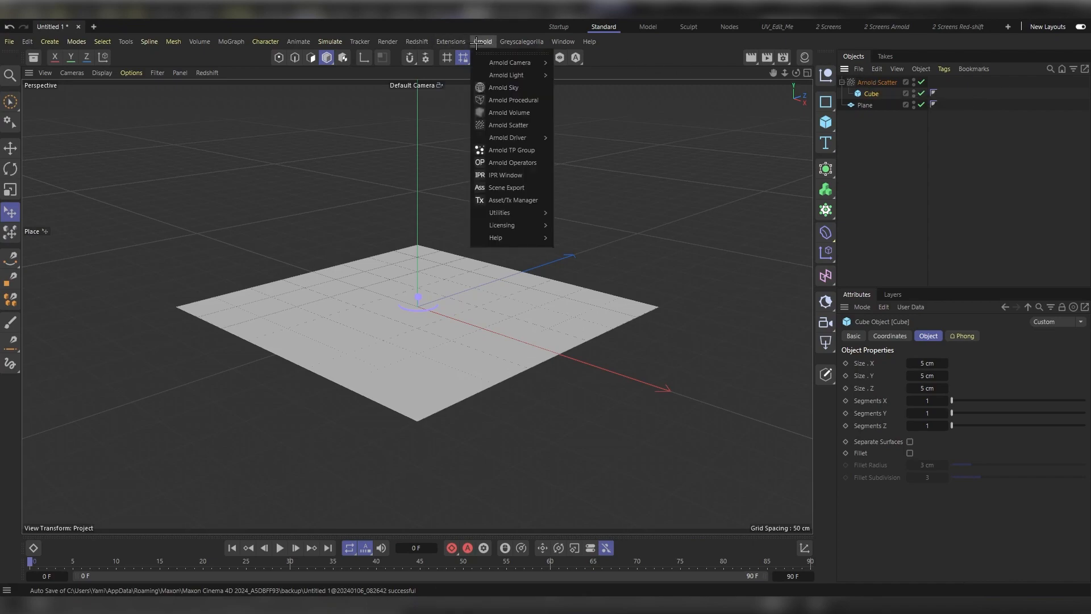
left_click(506, 173)
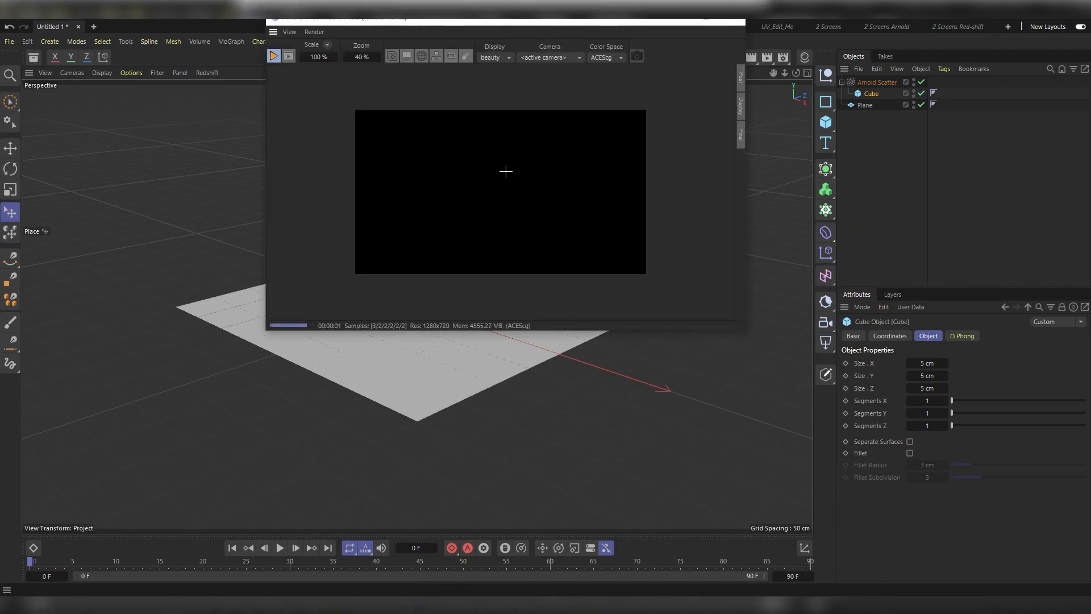
left_click_drag(104, 245, 37, 256)
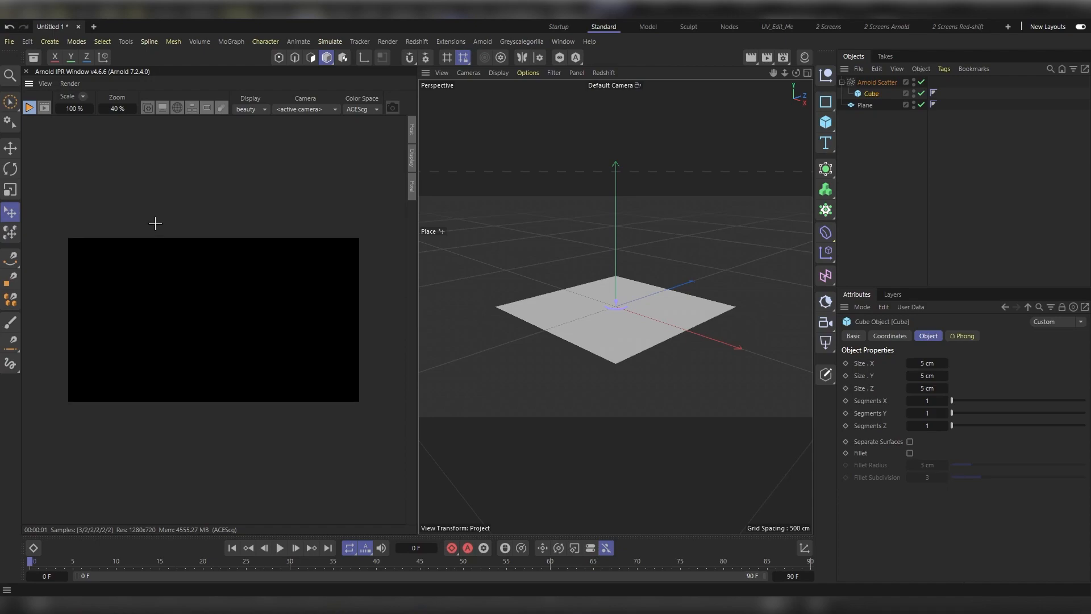
- Light the scene with an Arnold Sky and enlarge the attributes area to show all its settings
left_click(483, 41)
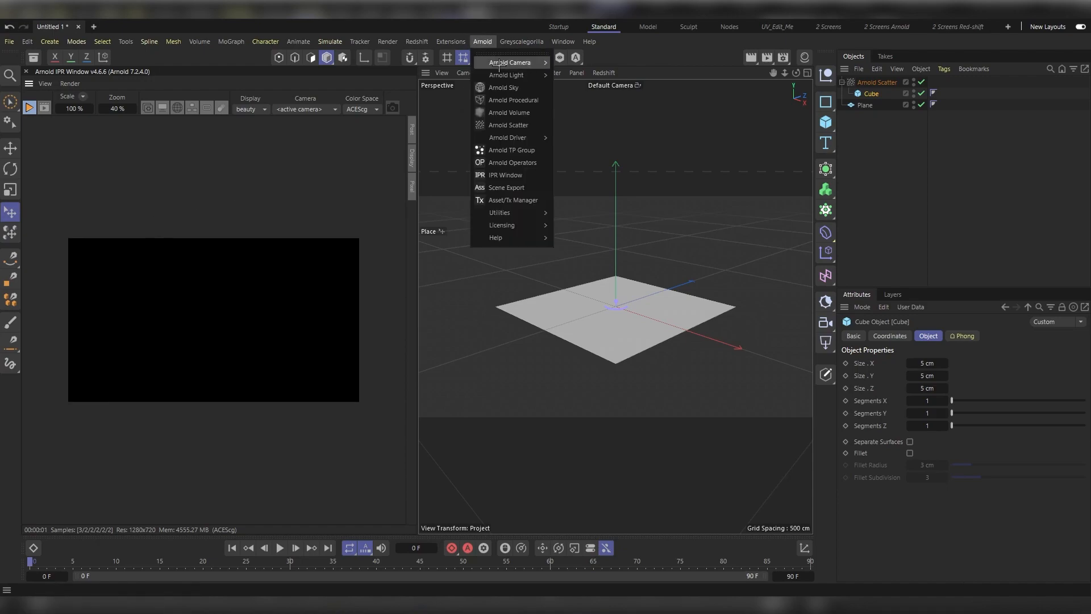
left_click(523, 87)
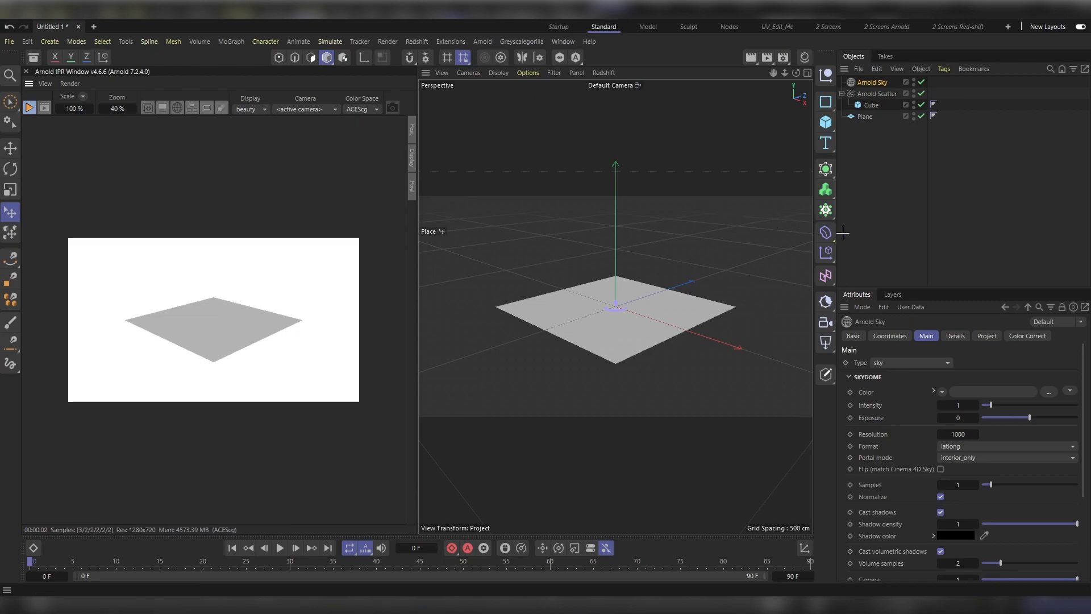
left_click_drag(962, 285, 975, 147)
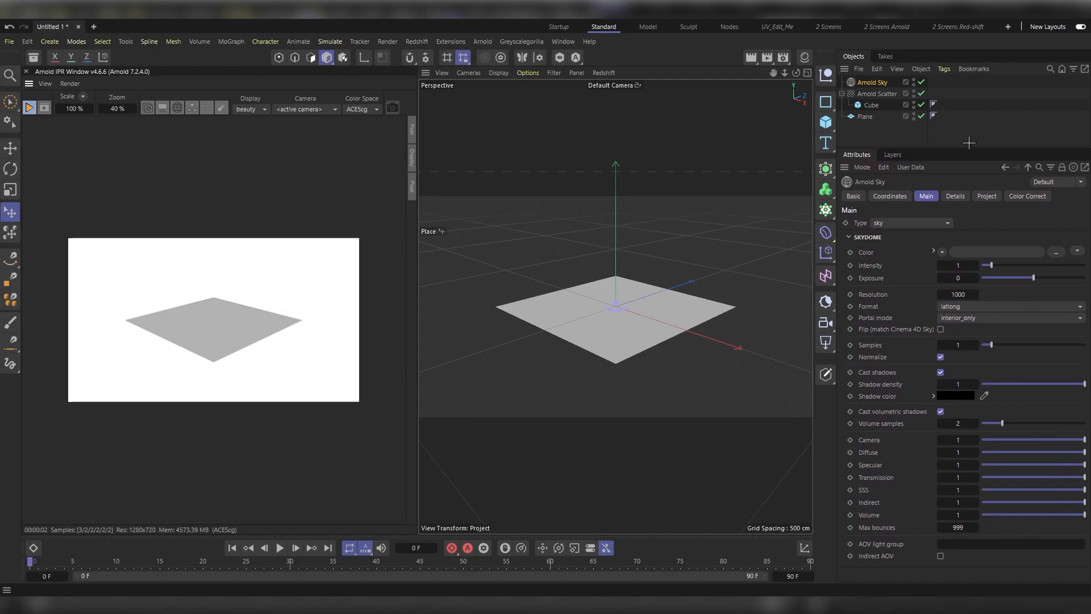
- Assign the plane as the Arnold Scatter's surface and view the scattered cubes up close
left_click(875, 93)
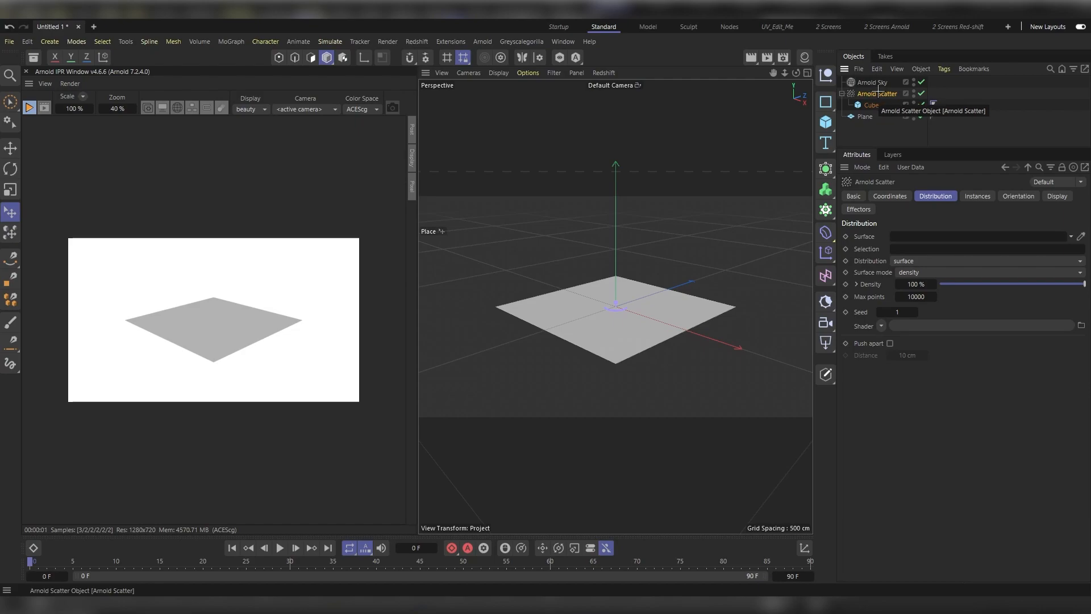
left_click_drag(864, 116, 918, 237)
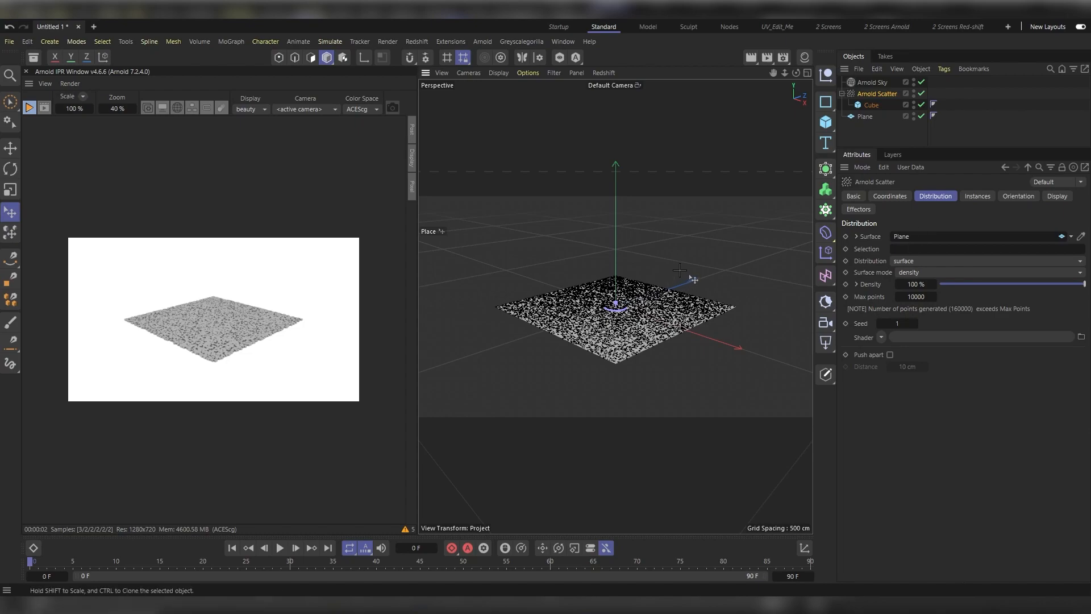
scroll(680, 271, "up", 5)
scroll(582, 372, "up", 3)
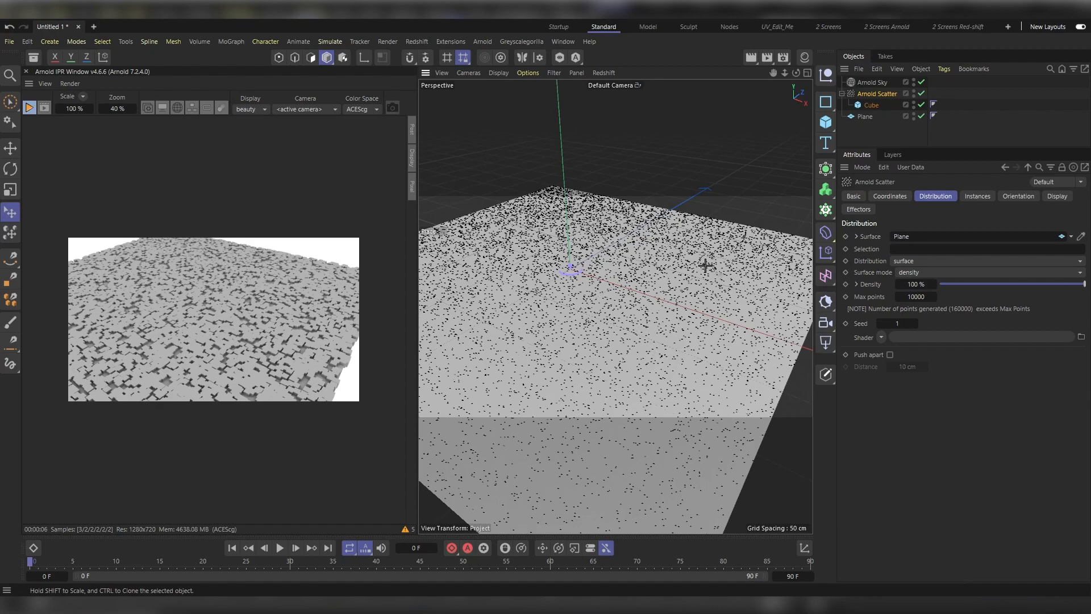
- Make the plane editable and switch to polygon mode with the Brush Selection tool
left_click(865, 116)
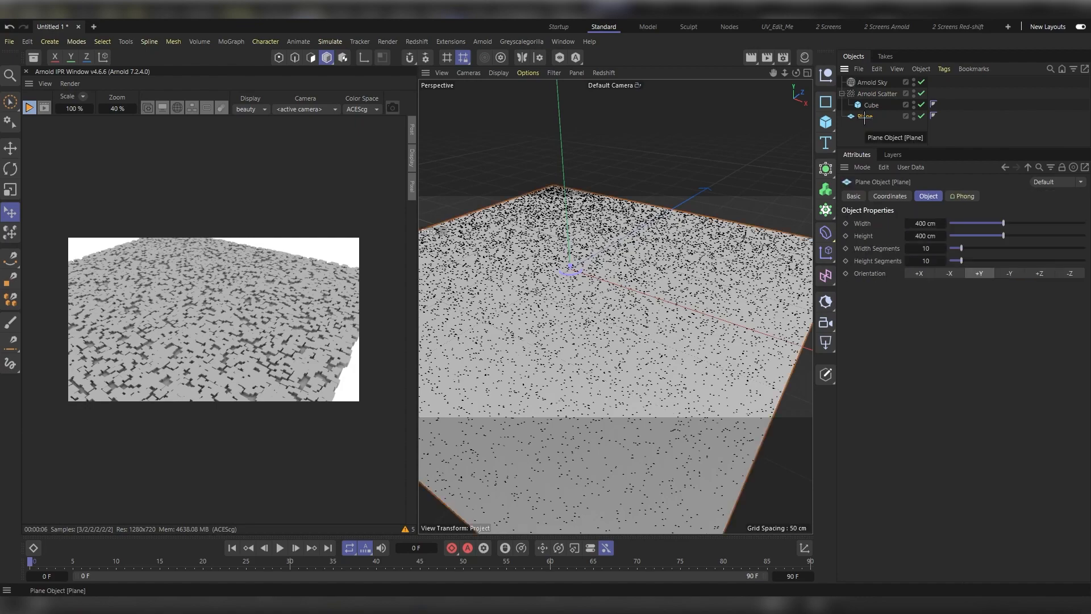
key("c")
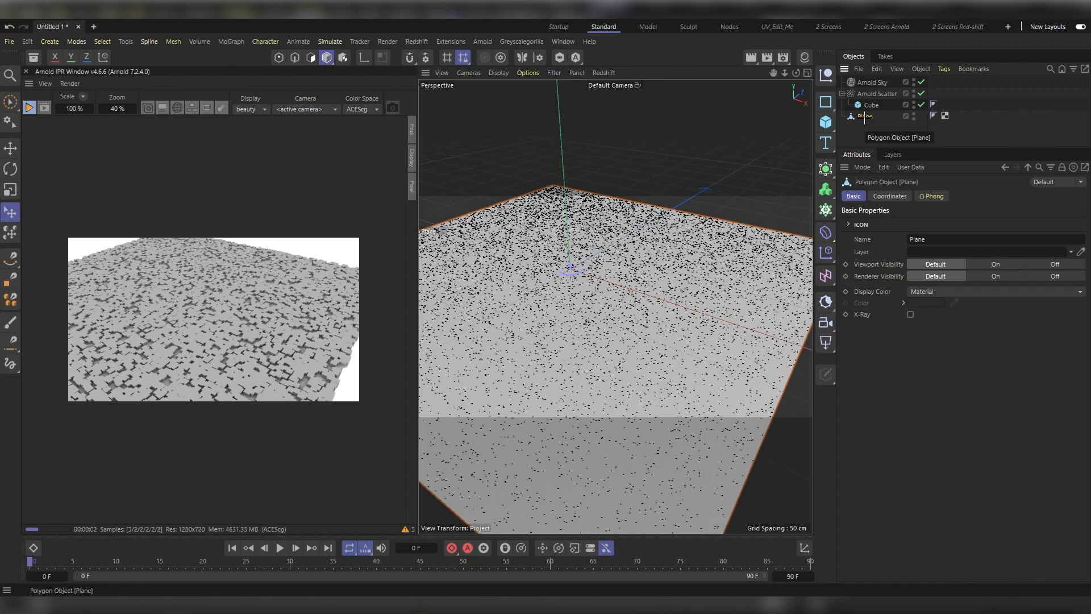
key("9")
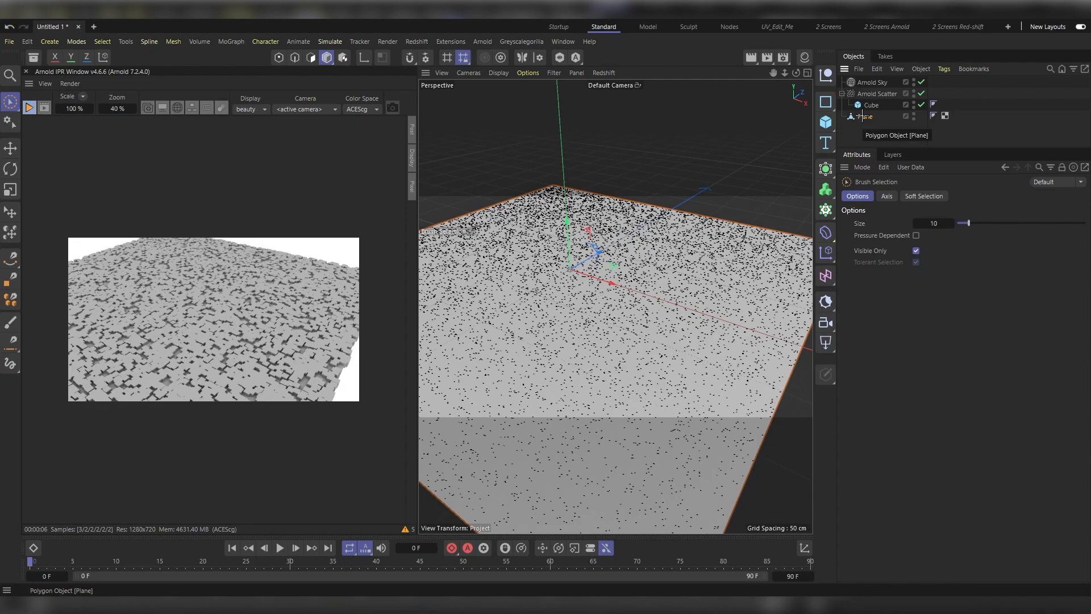
left_click(310, 58)
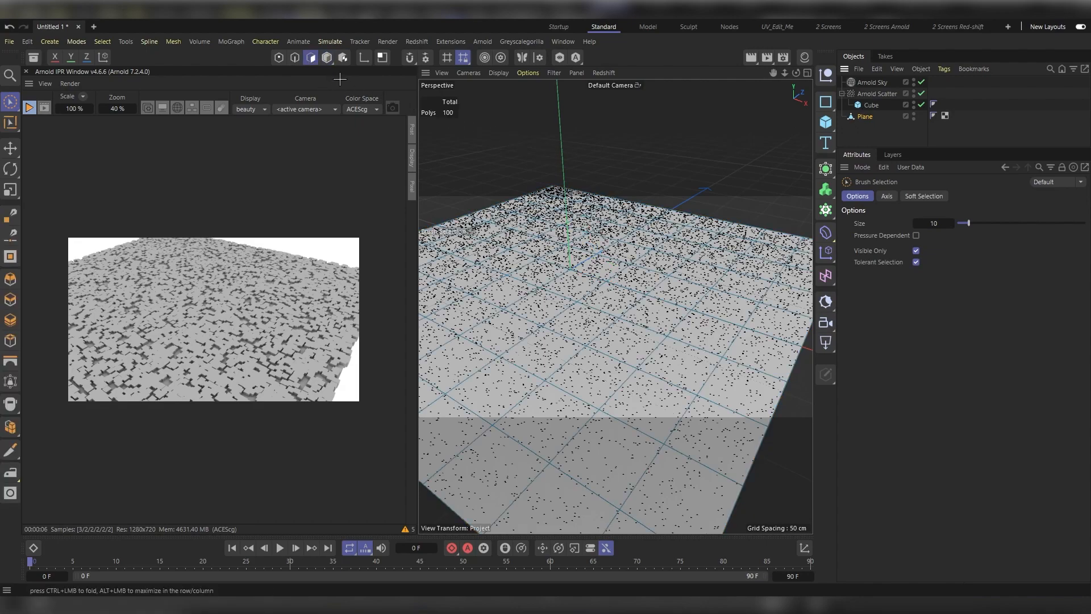
- Select a 3 by 3 block of polygons near the plane's middle and store it as a polygon selection
mouse_move(640, 332)
left_mouse_down()
mouse_move(593, 311)
mouse_move(610, 306)
mouse_move(557, 357)
mouse_move(540, 339)
left_mouse_up()
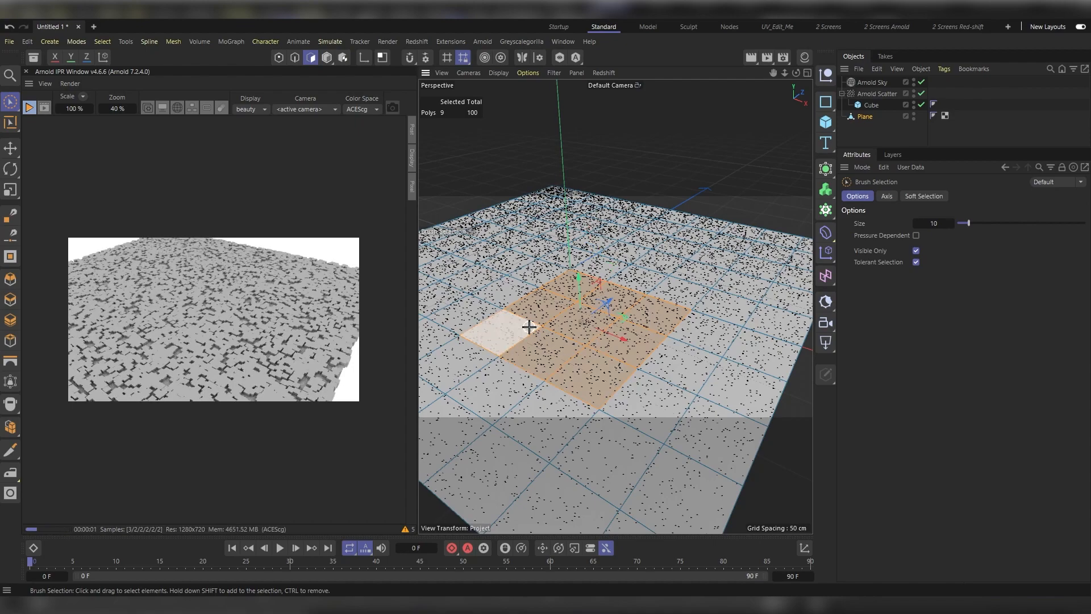
left_click(102, 41)
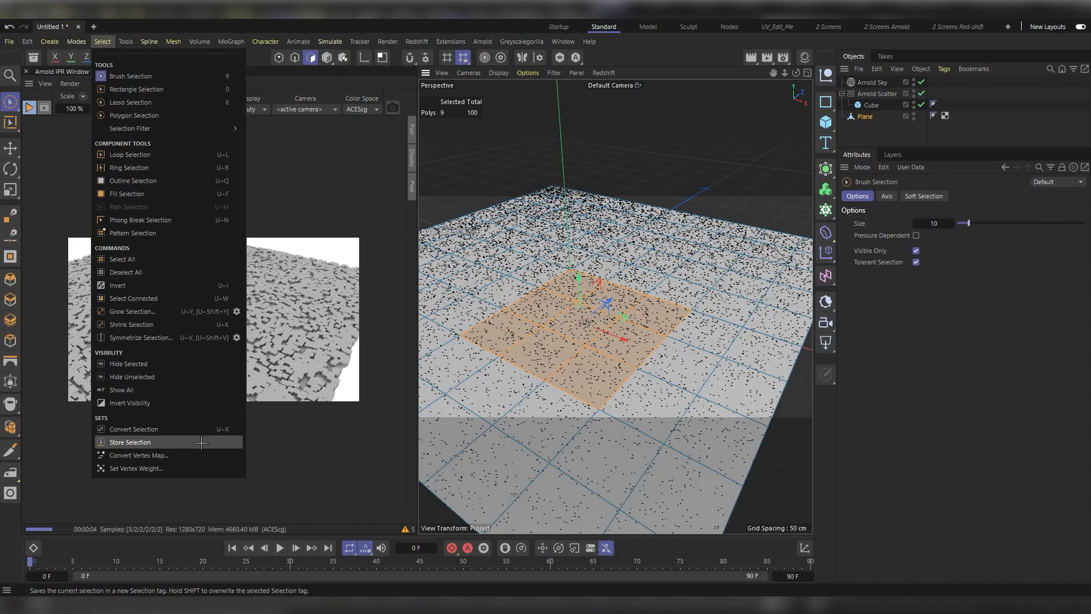
left_click(202, 442)
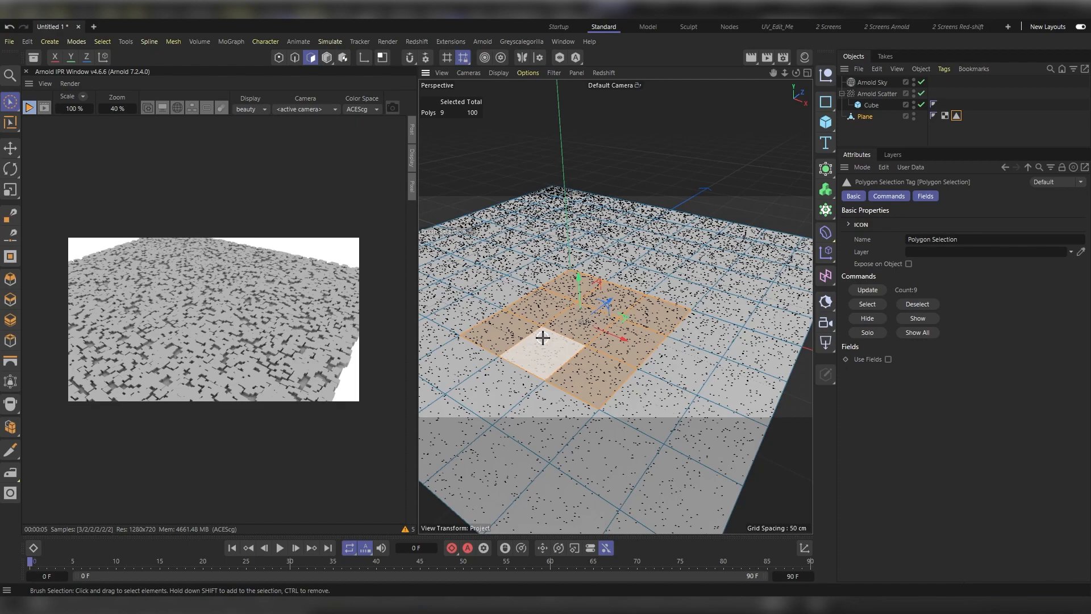
- Limit the Arnold Scatter to the plane's stored polygon selection and set its distribution to vertex
left_click(878, 95)
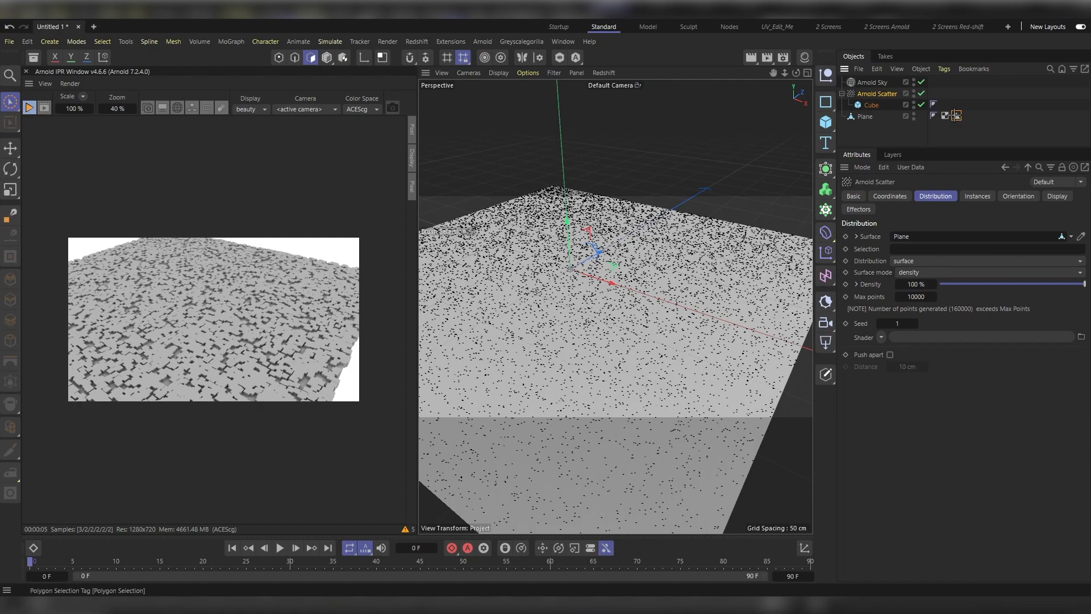
left_click_drag(957, 115, 909, 255)
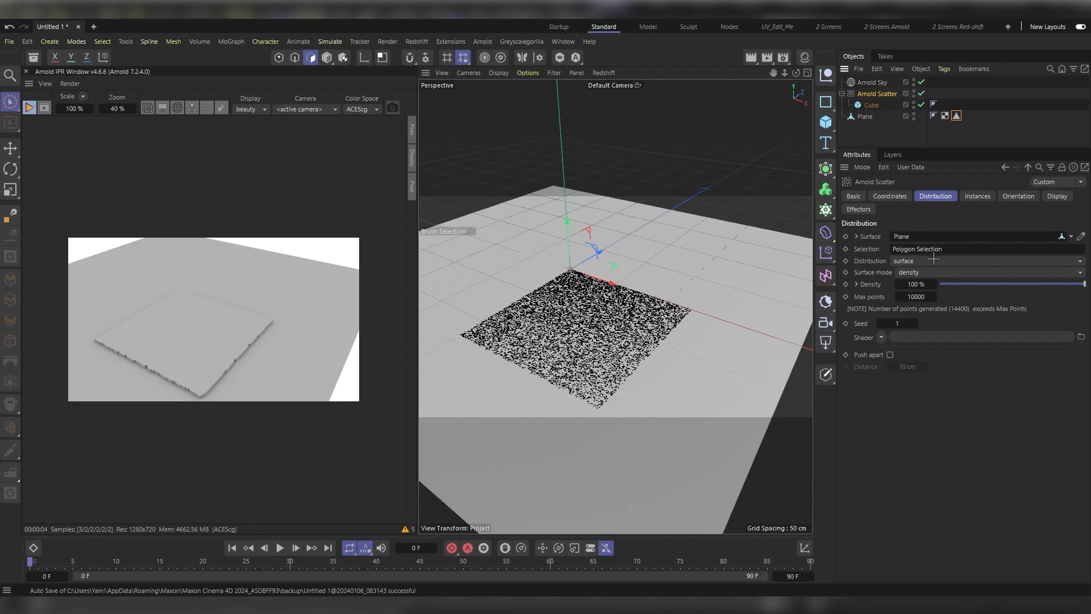
left_click(933, 260)
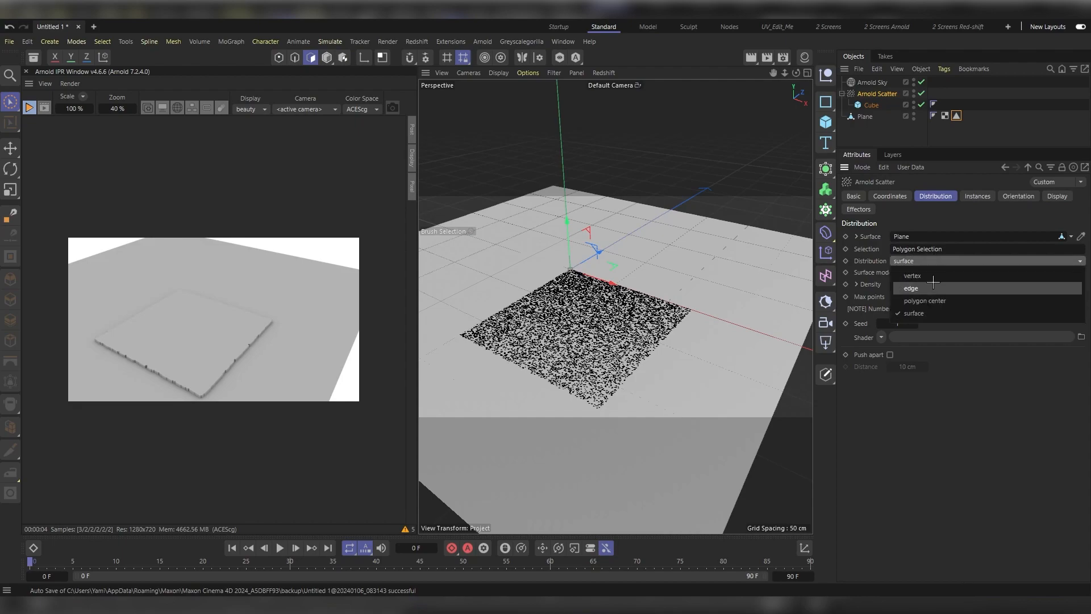
left_click(938, 275)
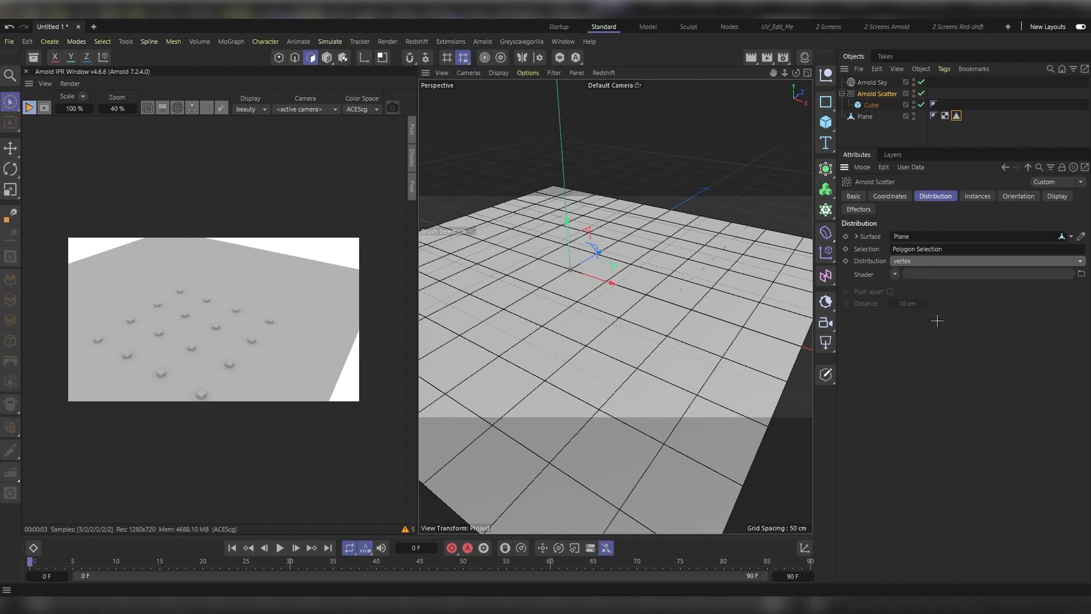
- Switch the scatter distribution to edge, set 6 points per edge with uniform distribution, and reduce the points per edge further
left_click(938, 291)
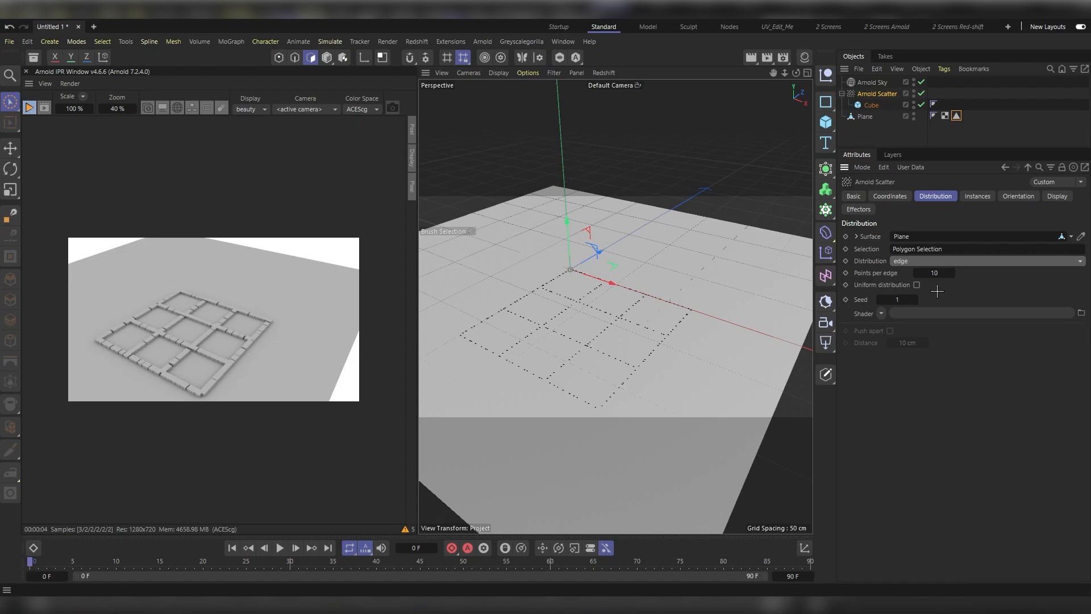
mouse_move(934, 273)
left_mouse_down()
mouse_move(1015, 272)
mouse_move(931, 273)
left_mouse_up()
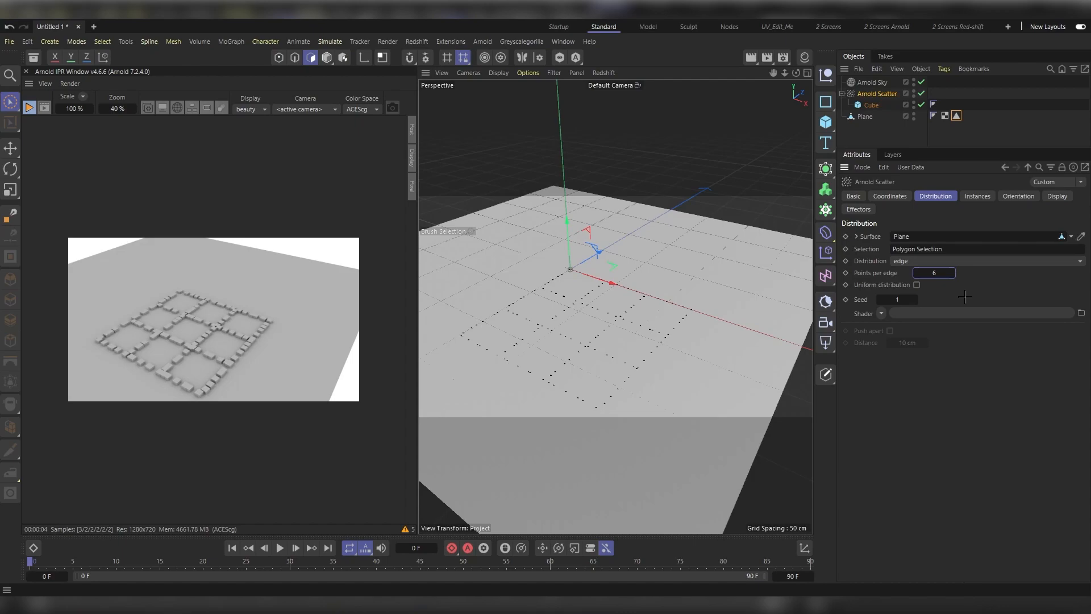
left_click(917, 285)
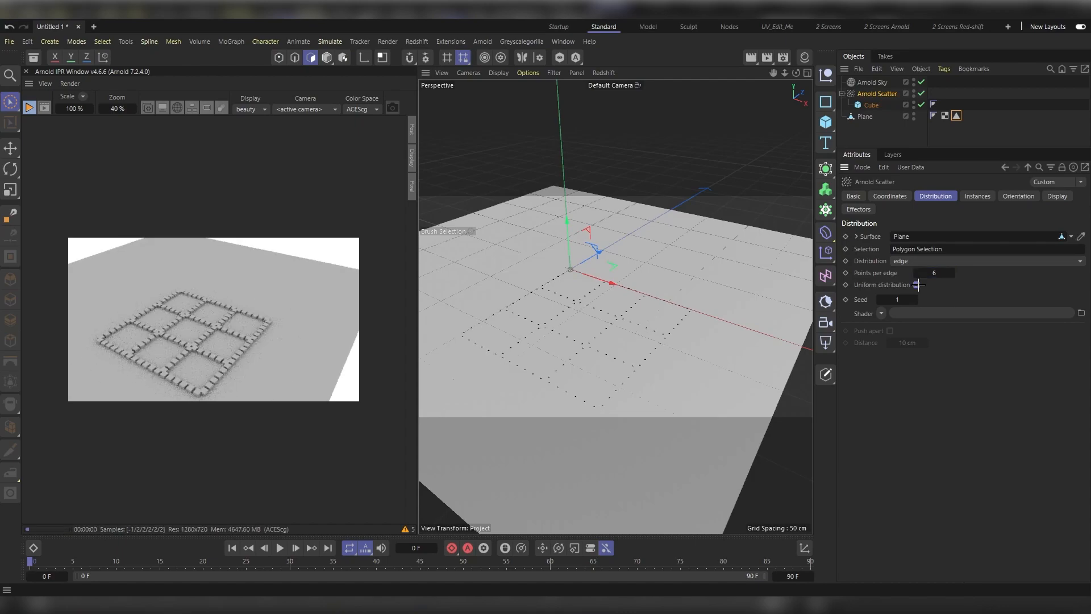
left_click_drag(934, 272, 936, 272)
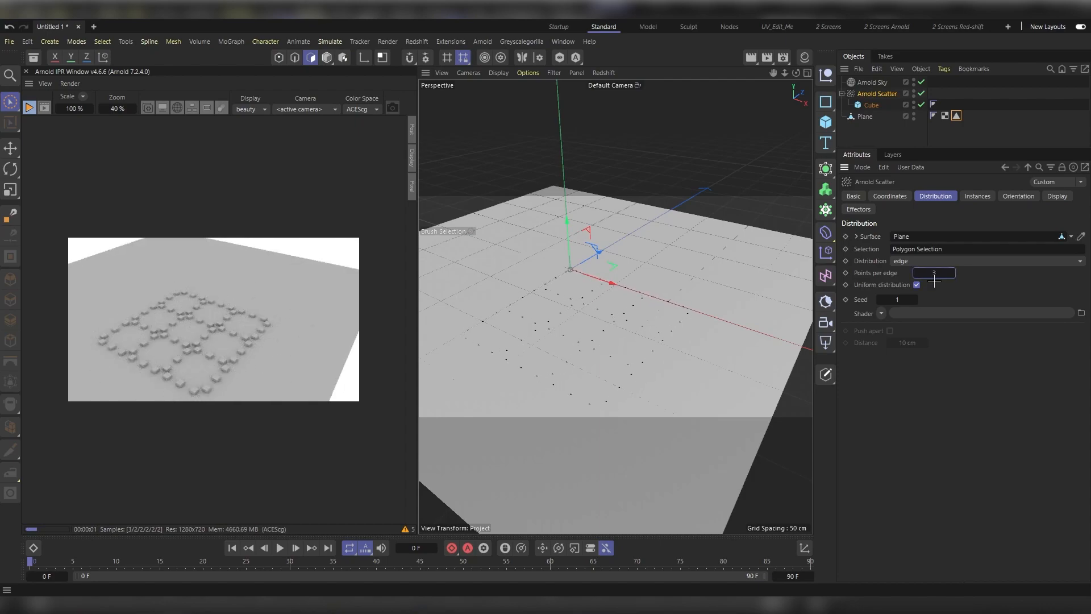
- Change the Arnold Scatter's distribution to polygon center
left_click(939, 261)
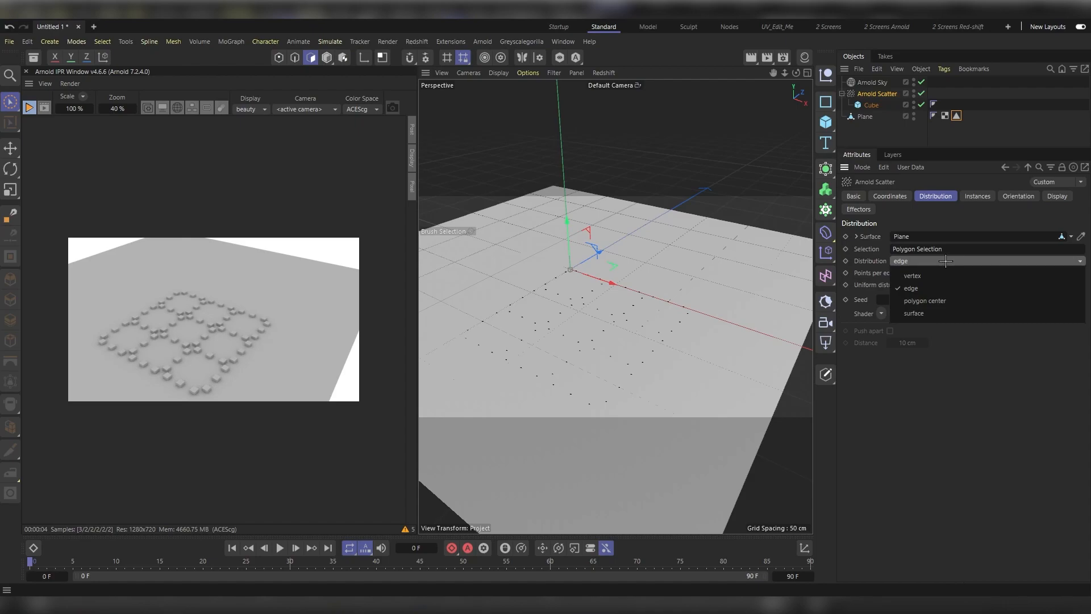
left_click(959, 299)
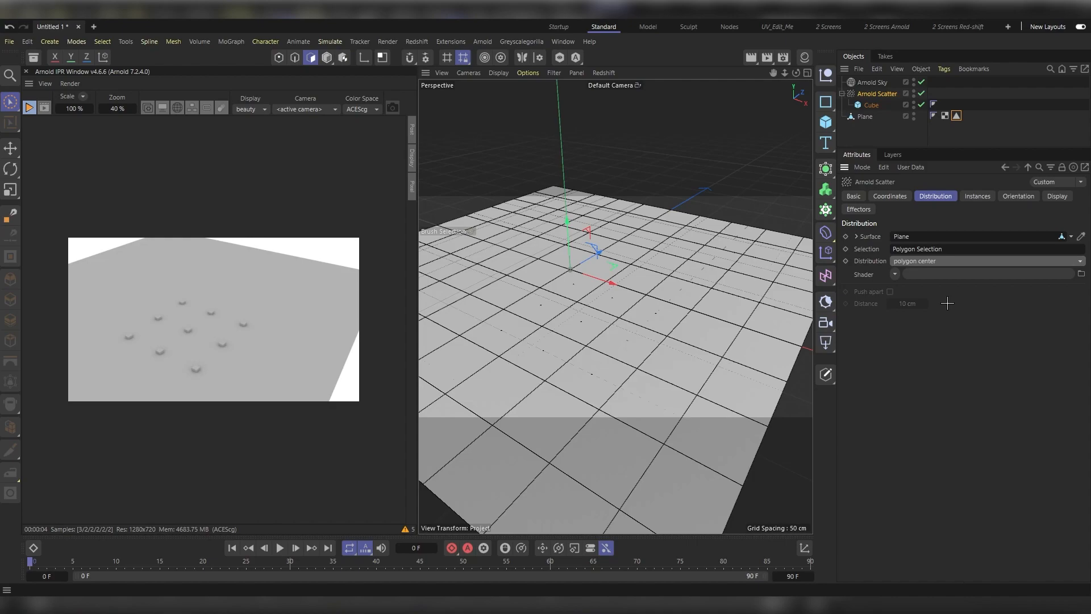
- Switch the scatter distribution to surface and try densities of 2%, 5% and 1%
left_click(974, 261)
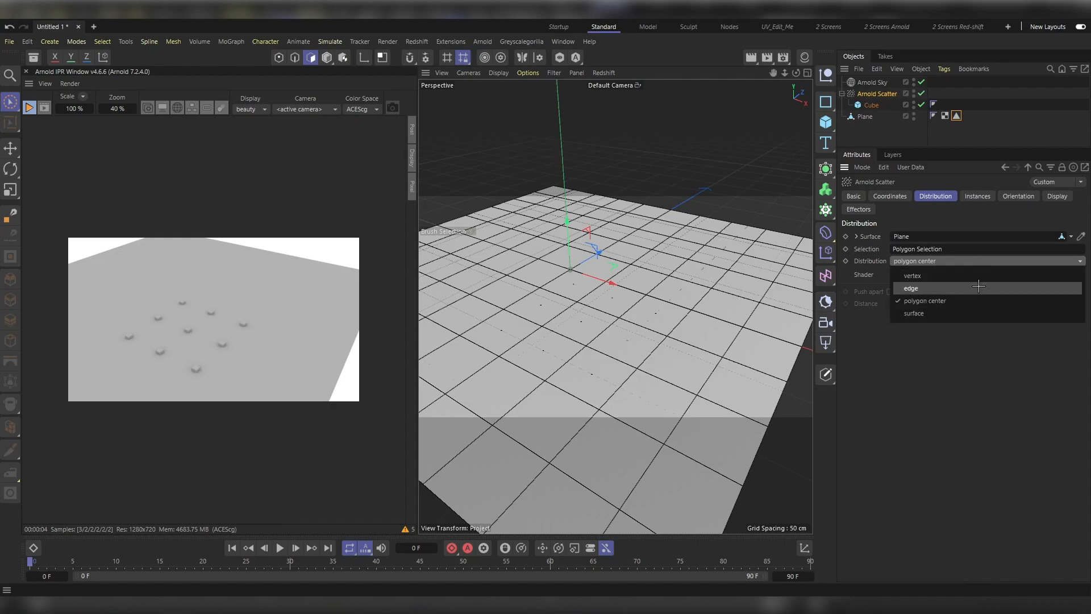
left_click(980, 316)
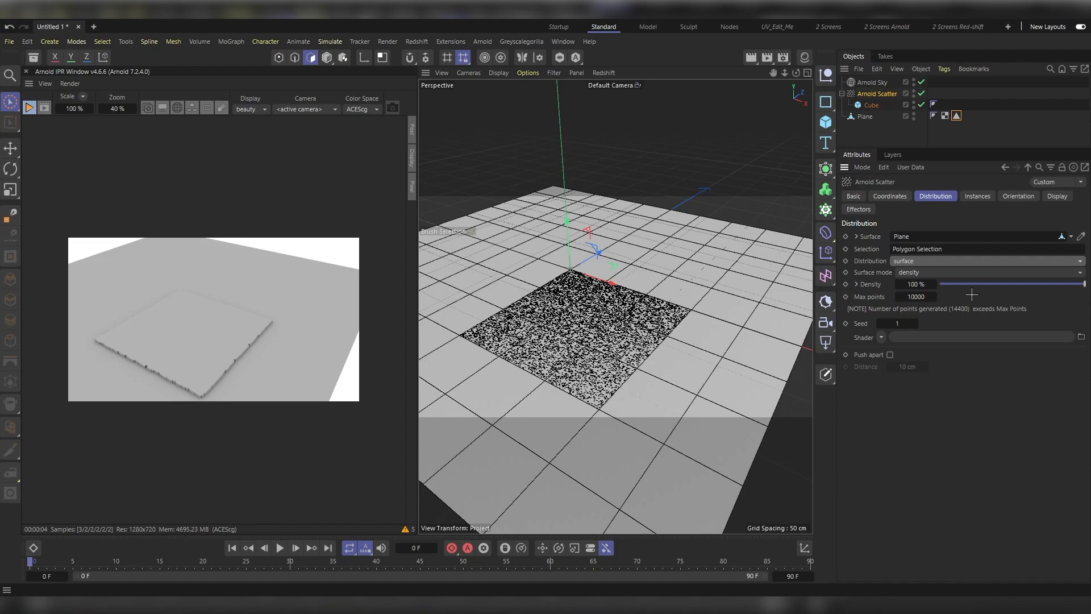
double_click(914, 284)
type("2")
key("Return")
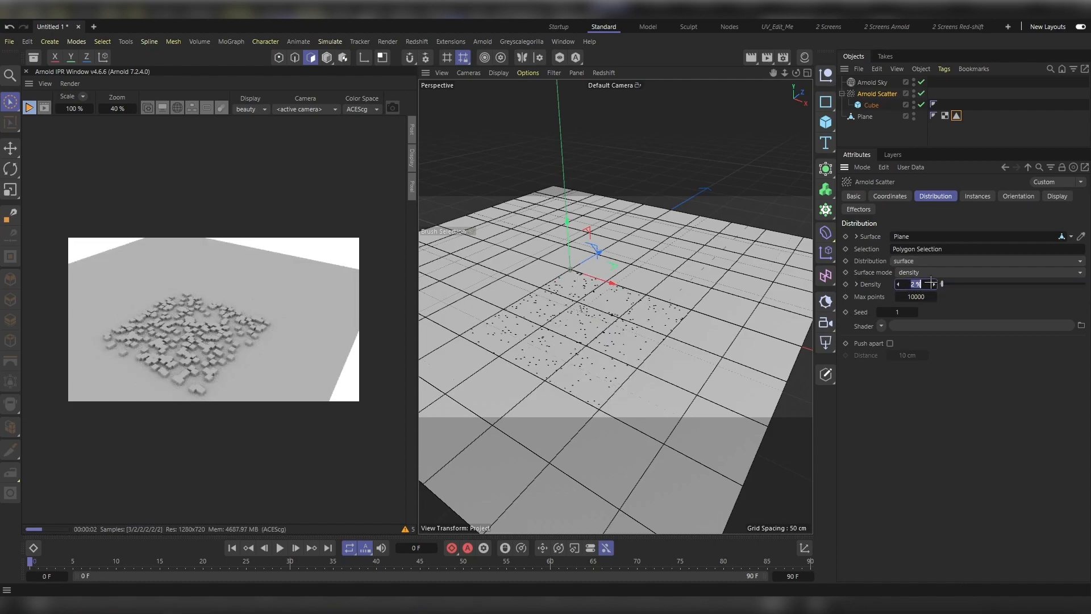
type("5")
key("Return")
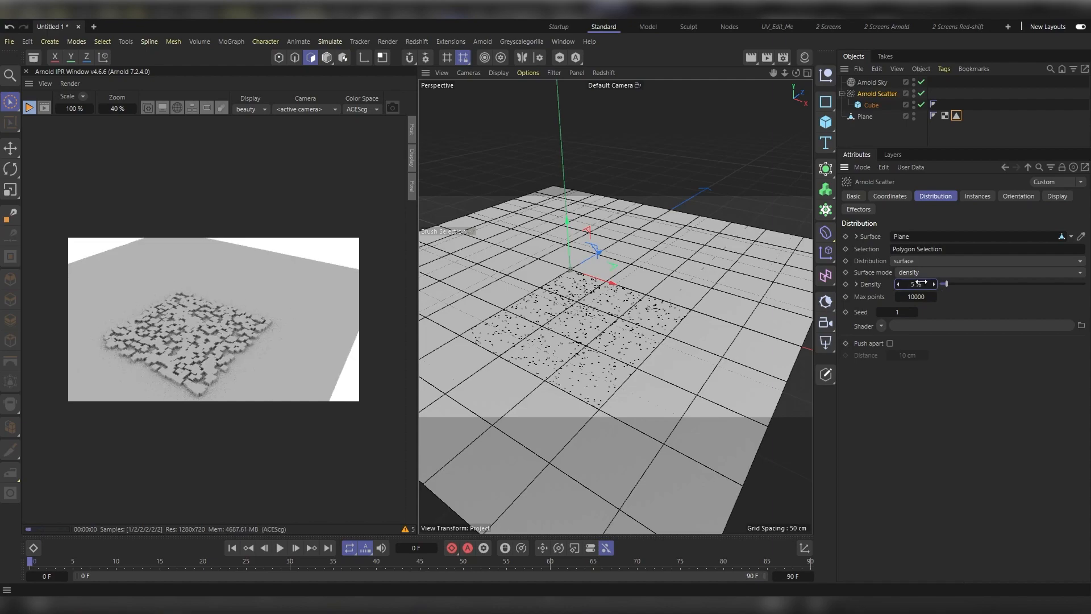
type("1")
key("Return")
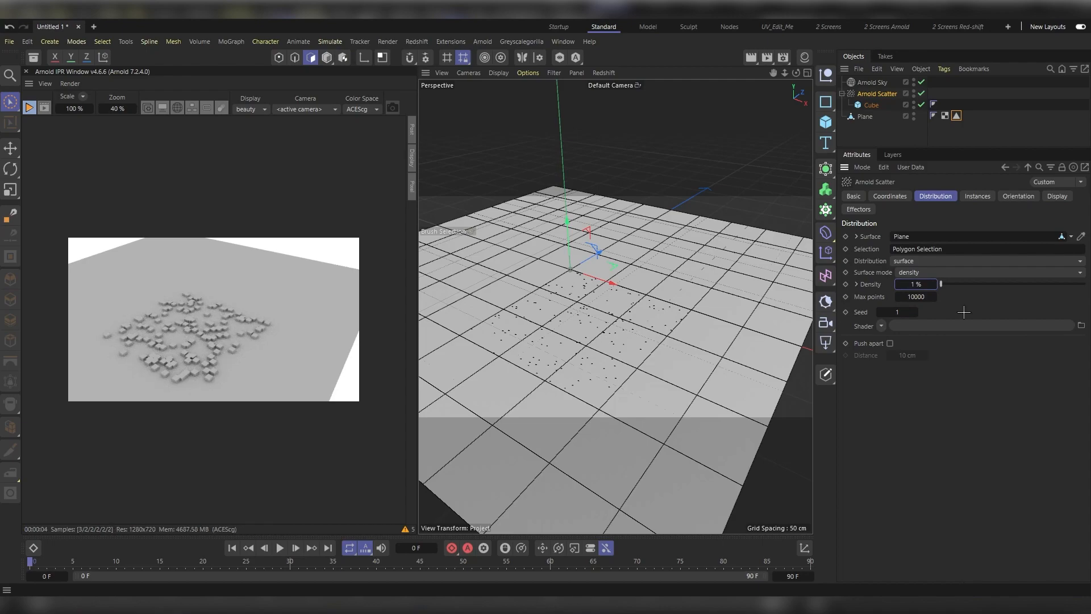
- Change the surface mode to point count and try 10, 500 and 1000 points
left_click(928, 273)
left_click(942, 298)
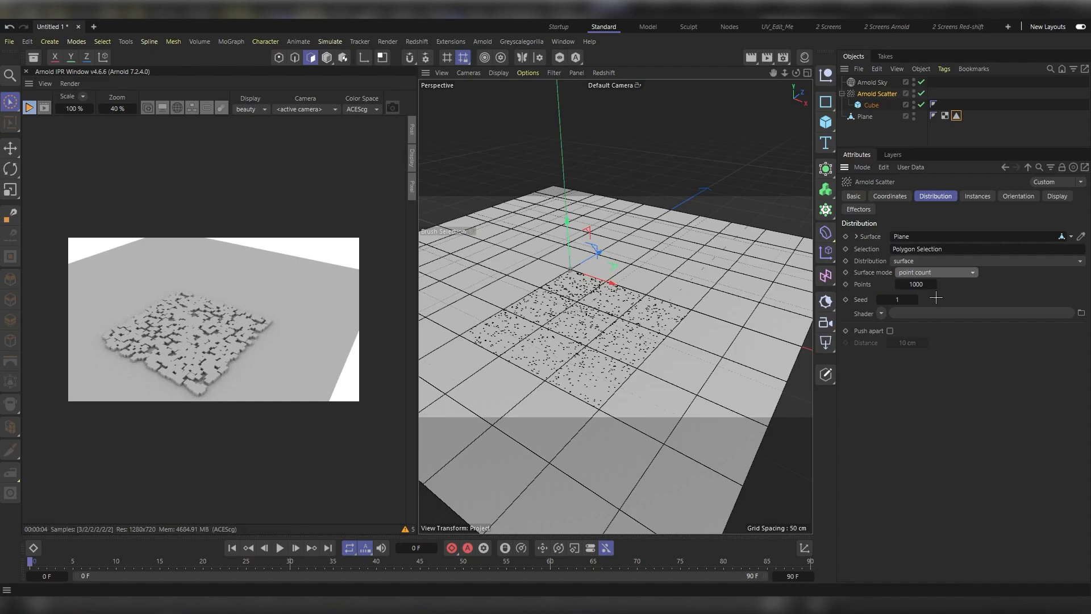
left_click(916, 285)
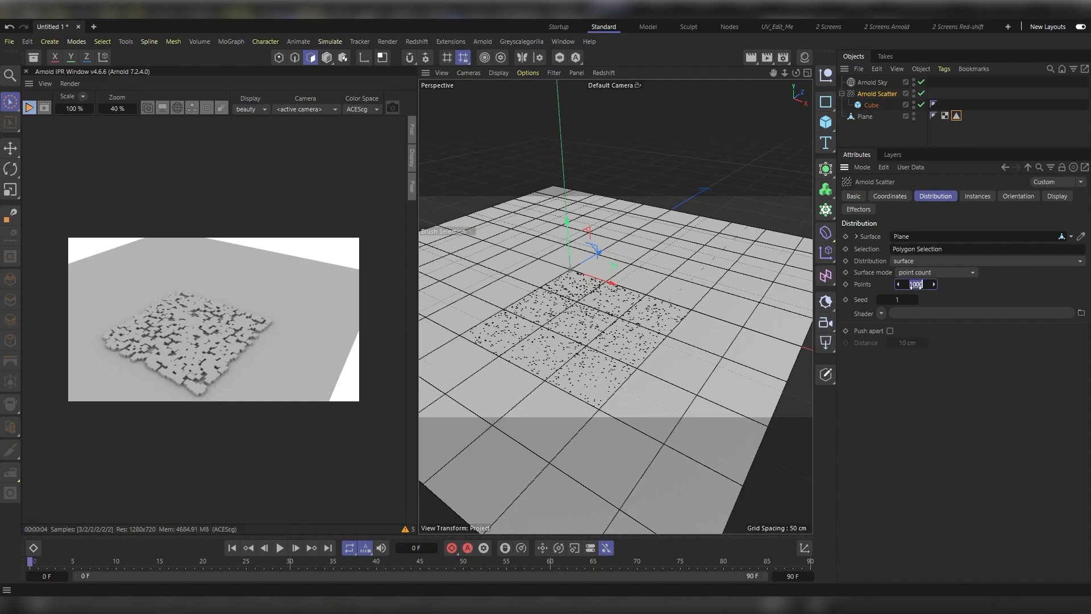
type("10")
key("Return")
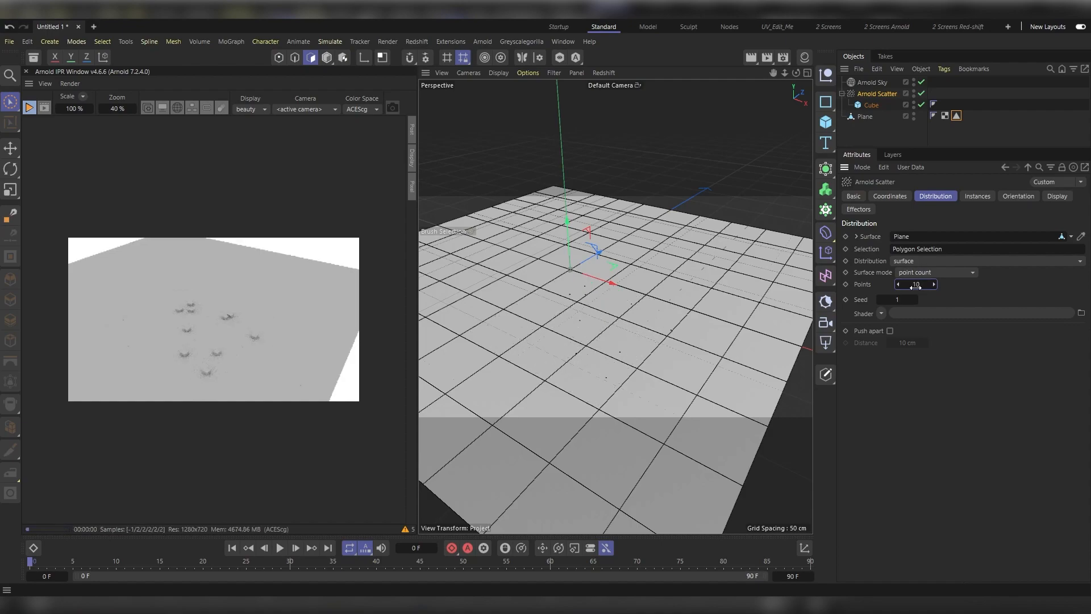
left_click(916, 285)
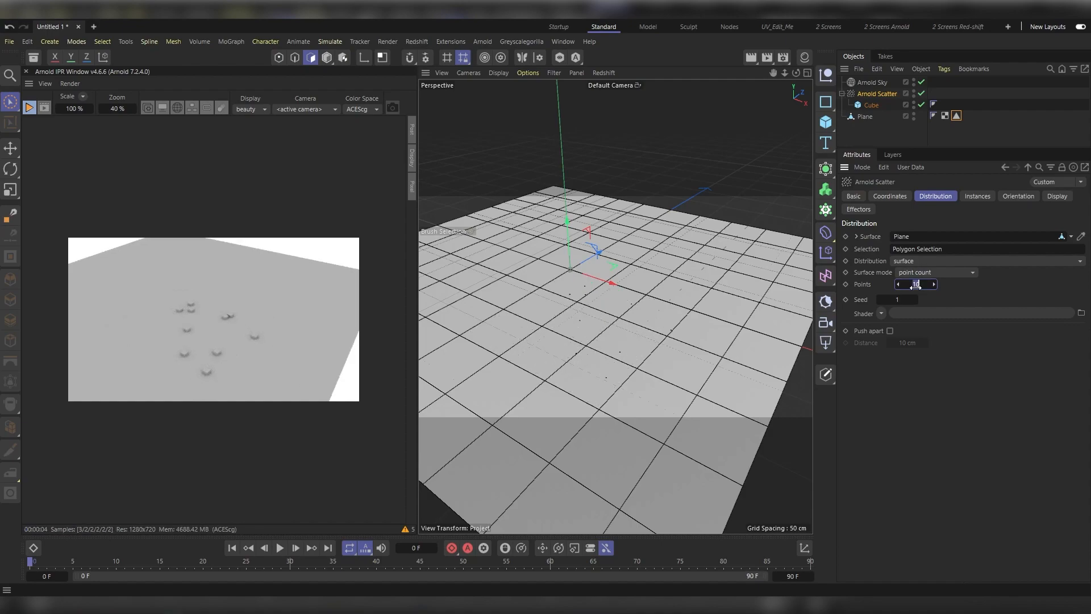
type("500")
key("Return")
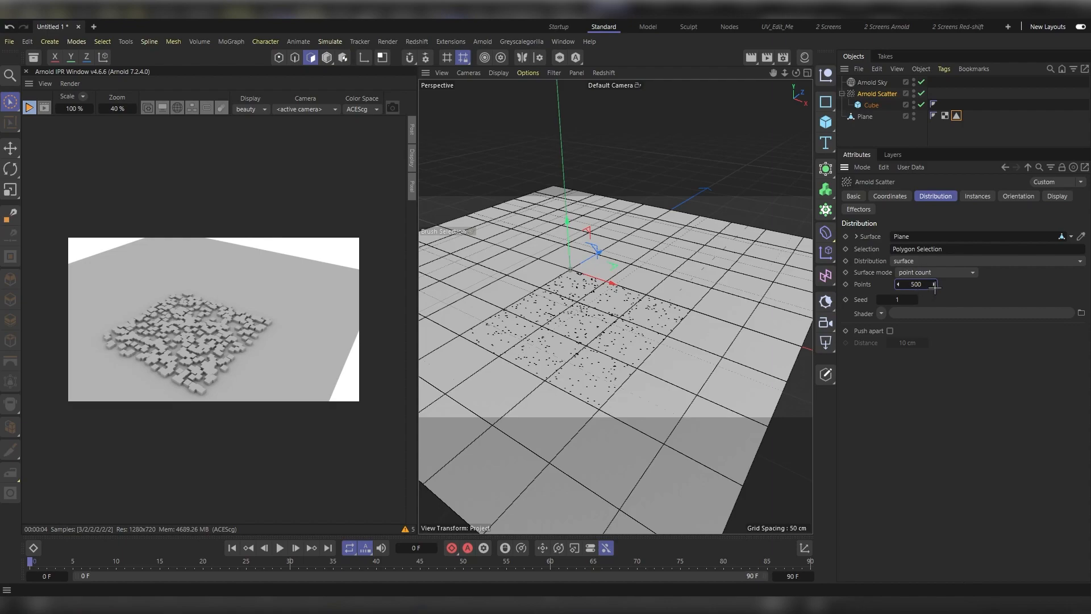
type("1000")
key("Return")
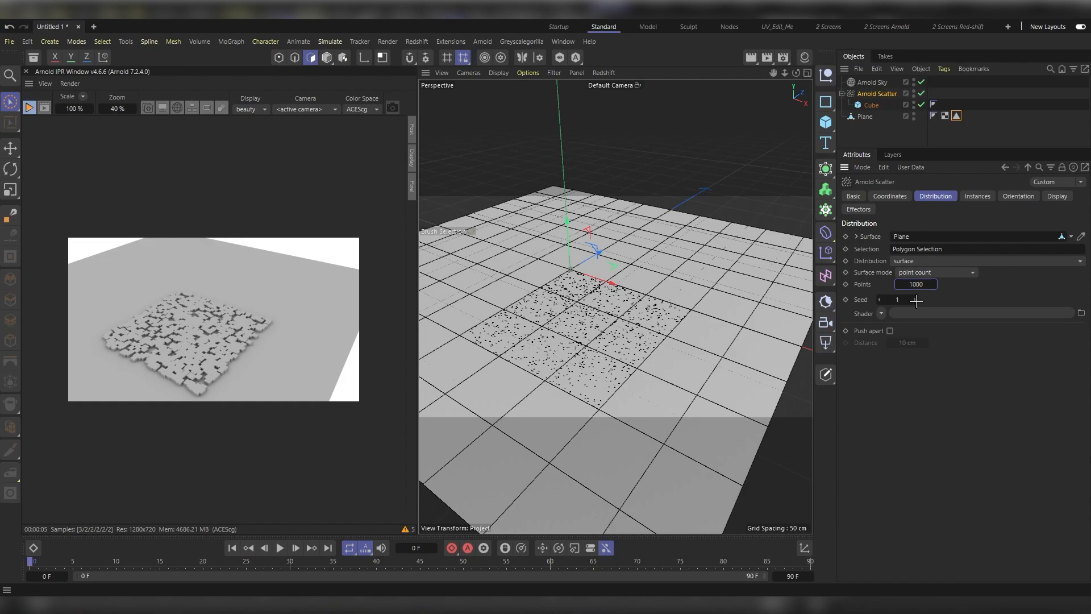
- Raise the scatter's random seed stepwise to 5 to vary the cube placement
left_click(916, 300)
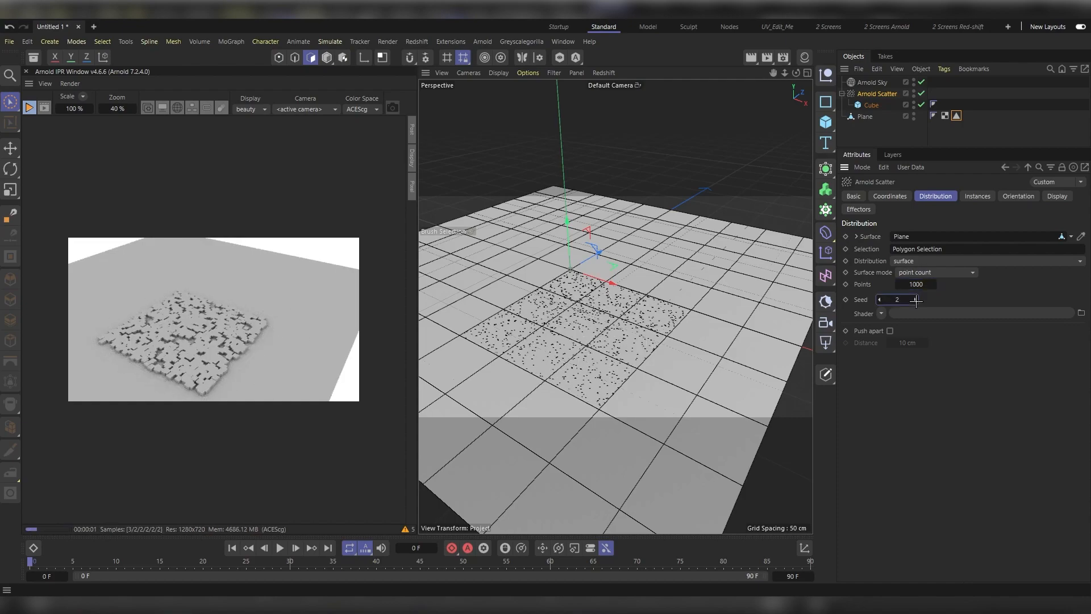
left_click(917, 300)
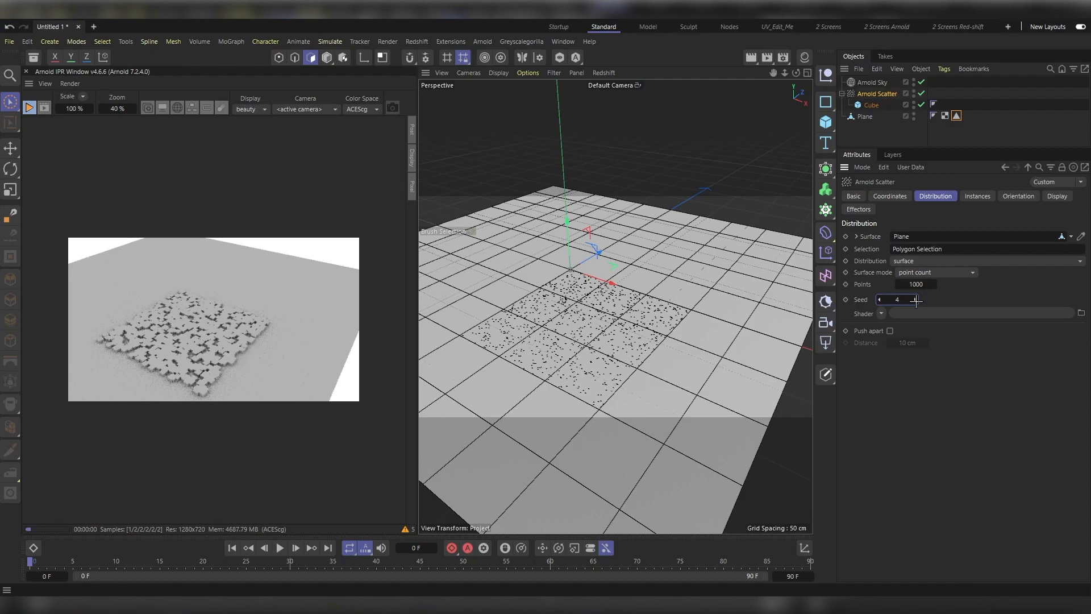
left_click(916, 300)
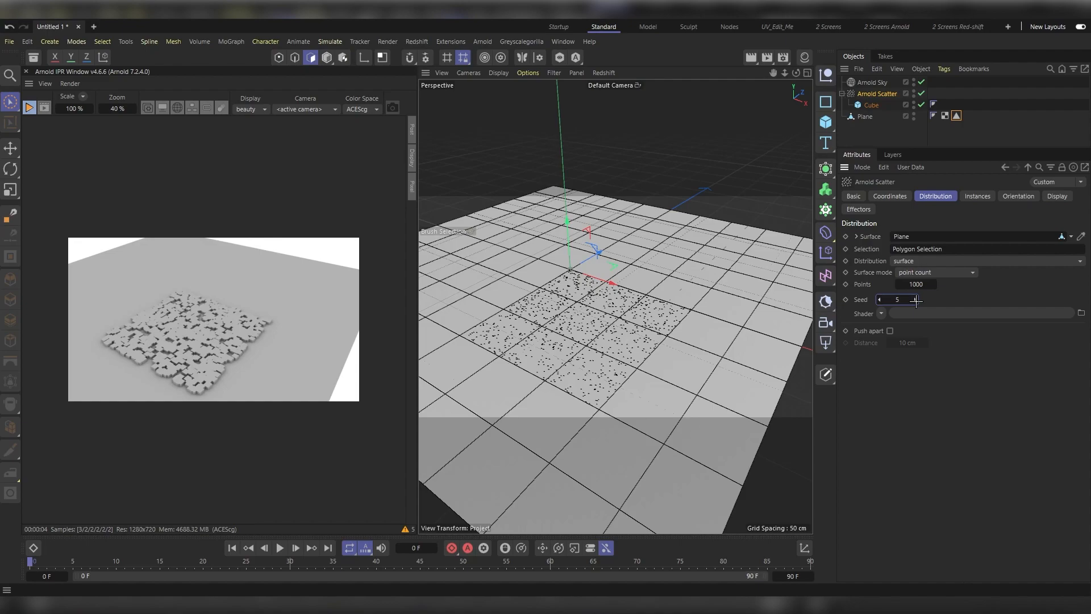
- Remove the polygon selection from the Arnold Scatter so it covers the whole plane
left_click(947, 249)
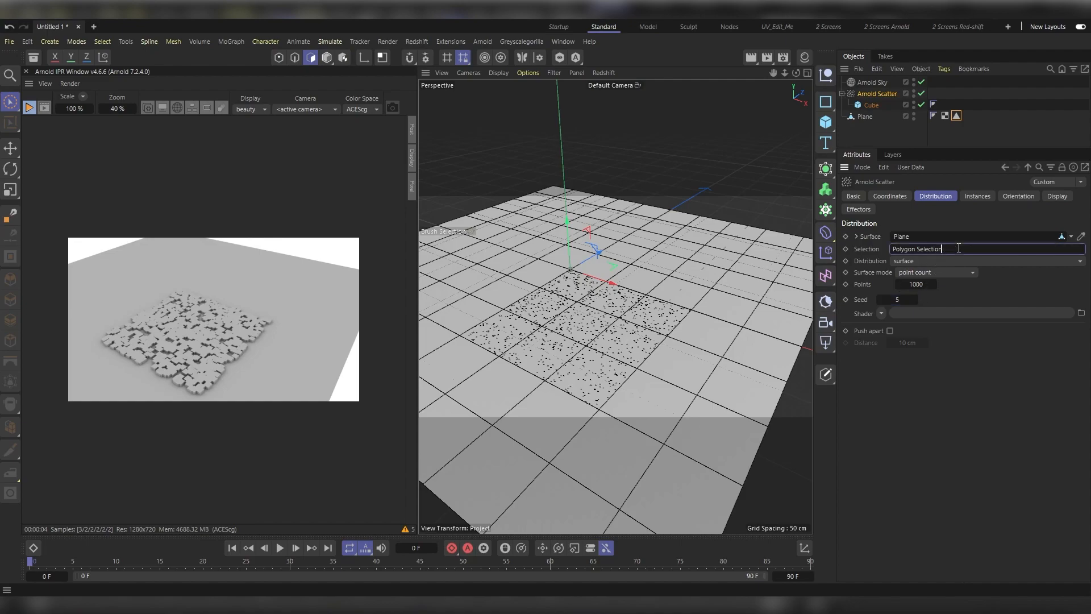
key("BackSpace")
left_click(955, 295)
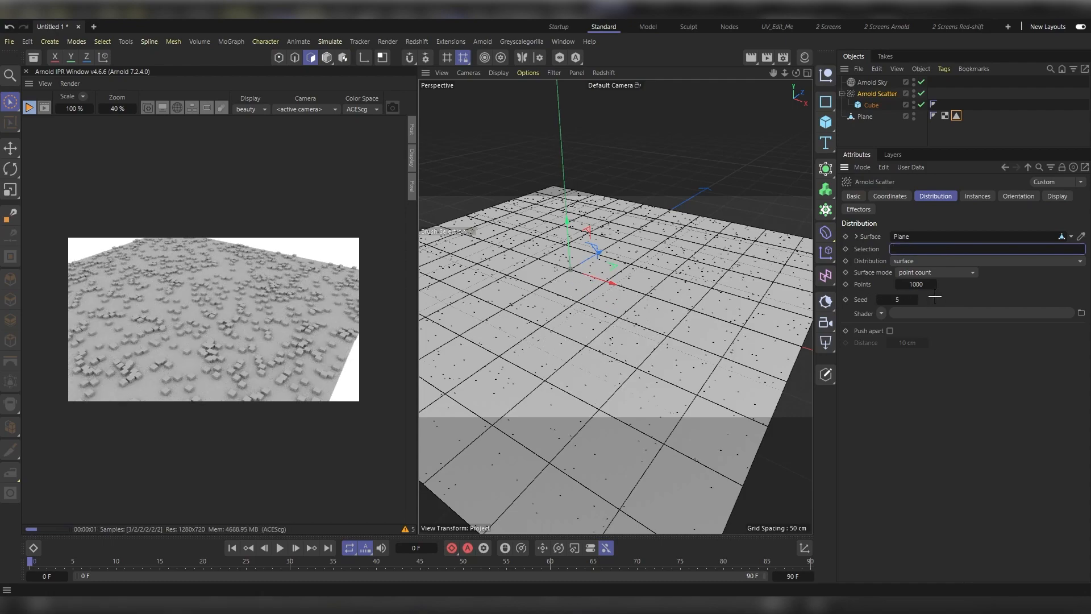
- Set the scatter's point count to 5000
scroll(590, 314, "down", 4)
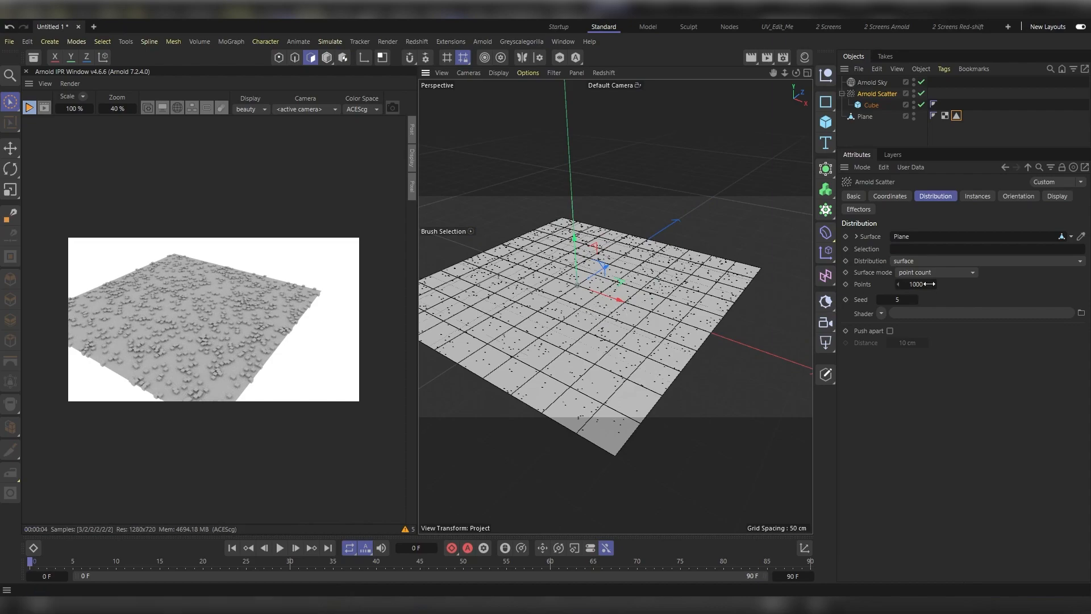
double_click(910, 285)
type("5000")
key("Return")
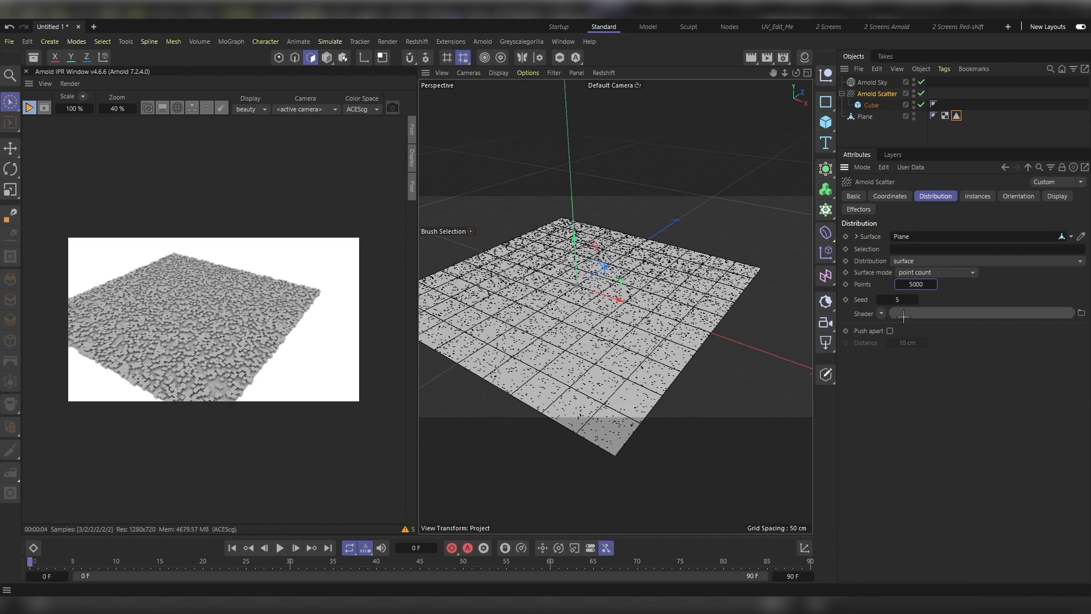
- Try a Noise shader to control the scatter distribution and clear it again
left_click(881, 313)
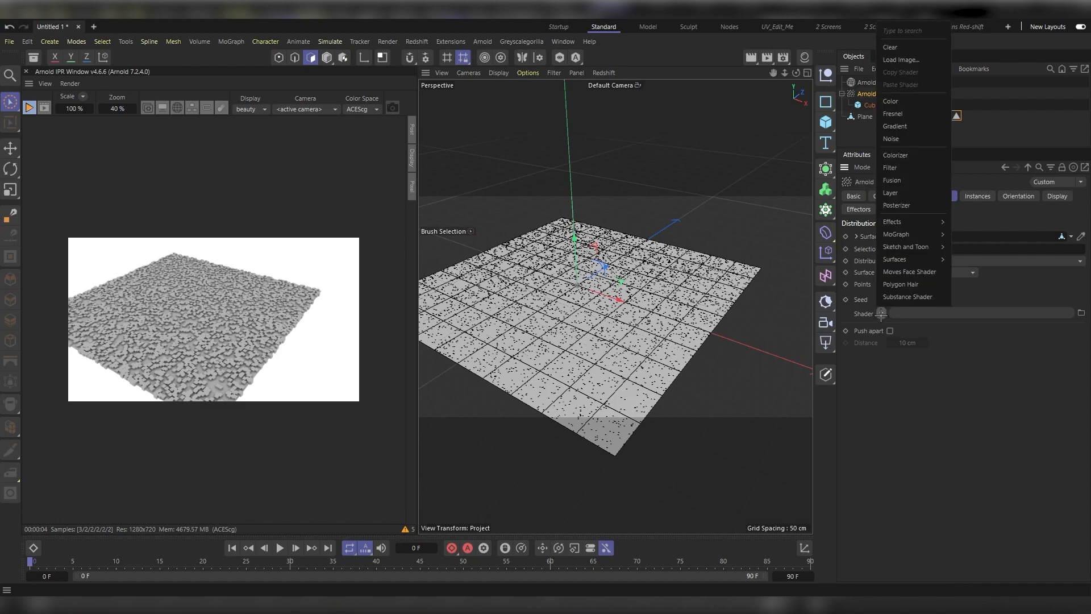
left_click(915, 139)
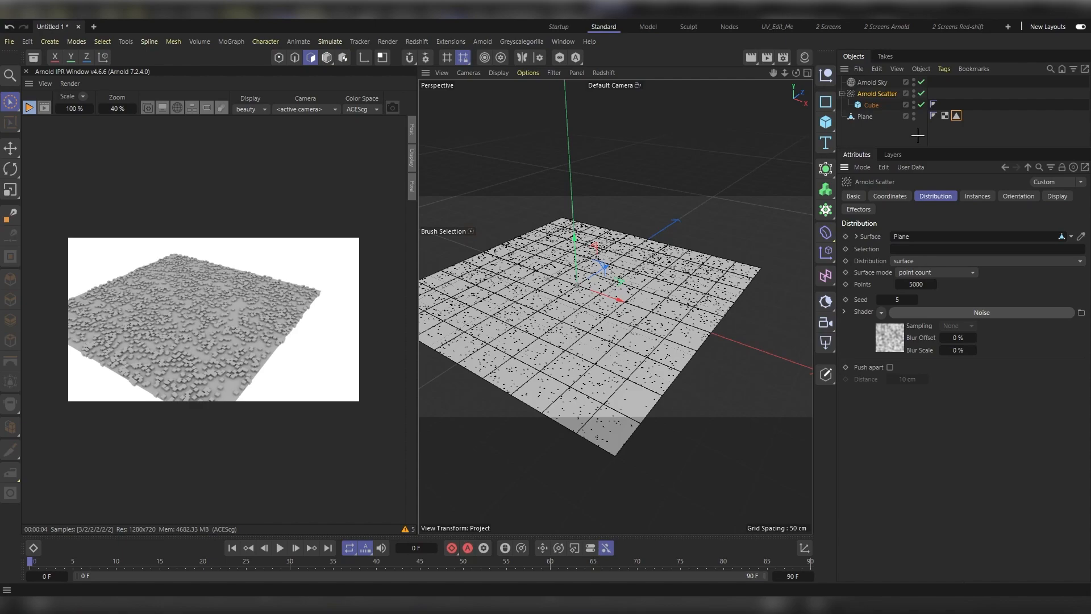
left_click(881, 312)
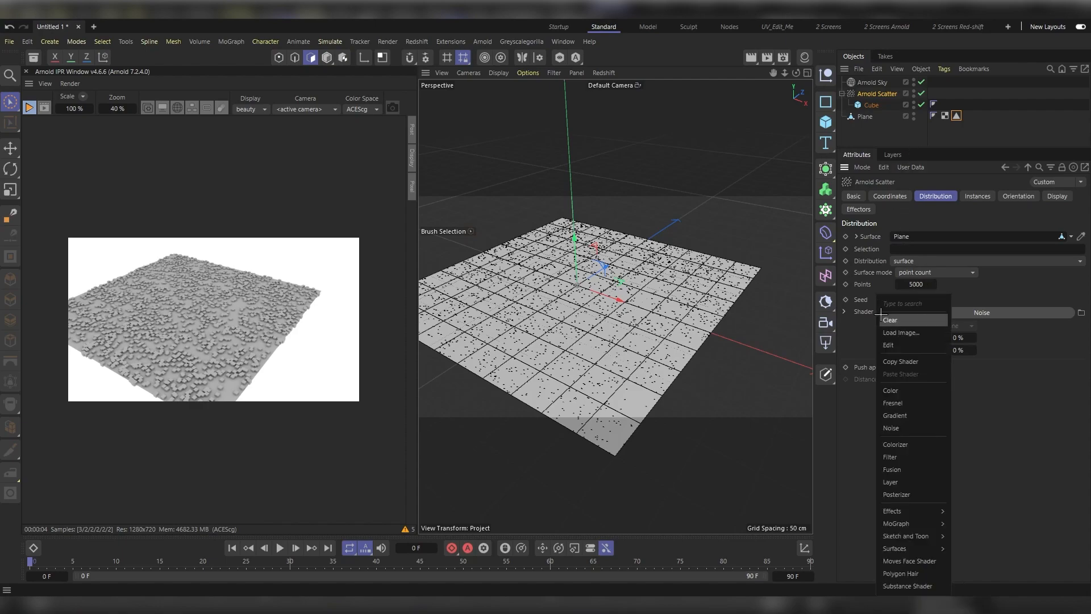
left_click(882, 318)
- Try a Gradient shader to control the scatter distribution and clear it again
left_click(879, 314)
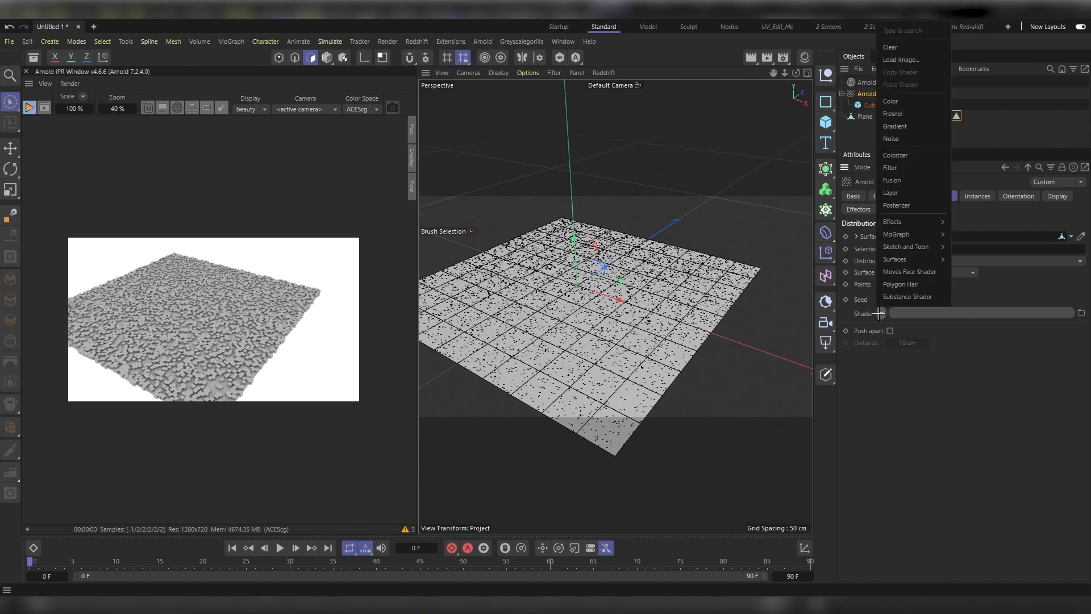
left_click(906, 126)
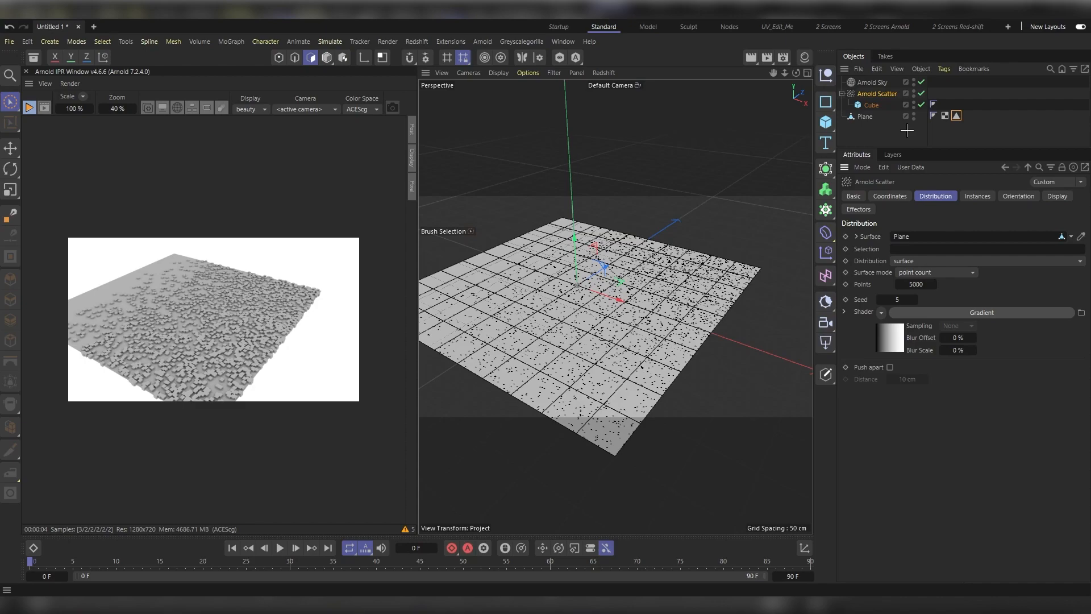
left_click(882, 312)
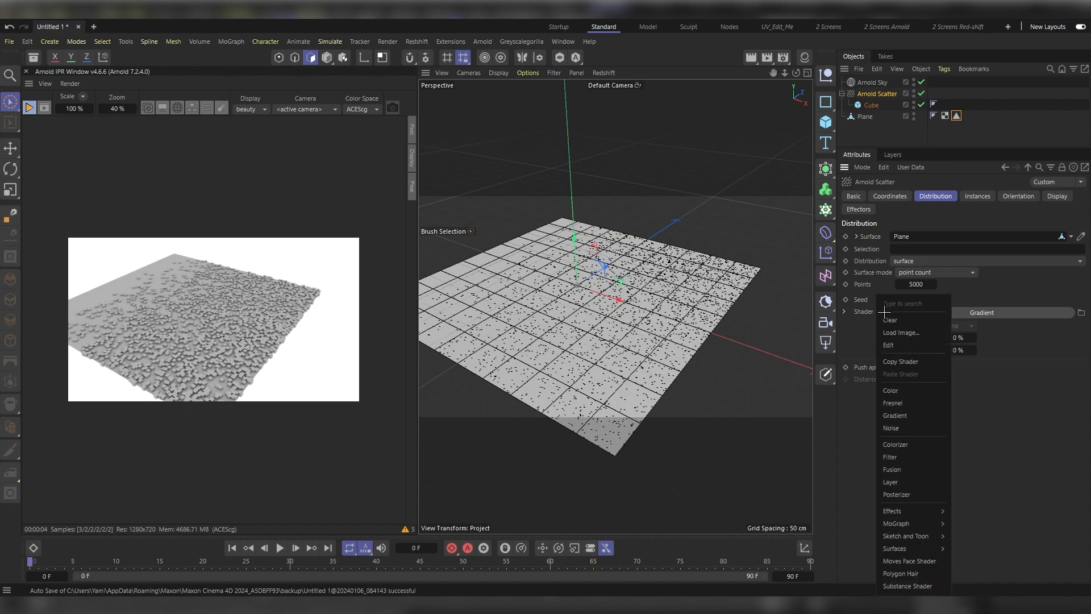
left_click(919, 320)
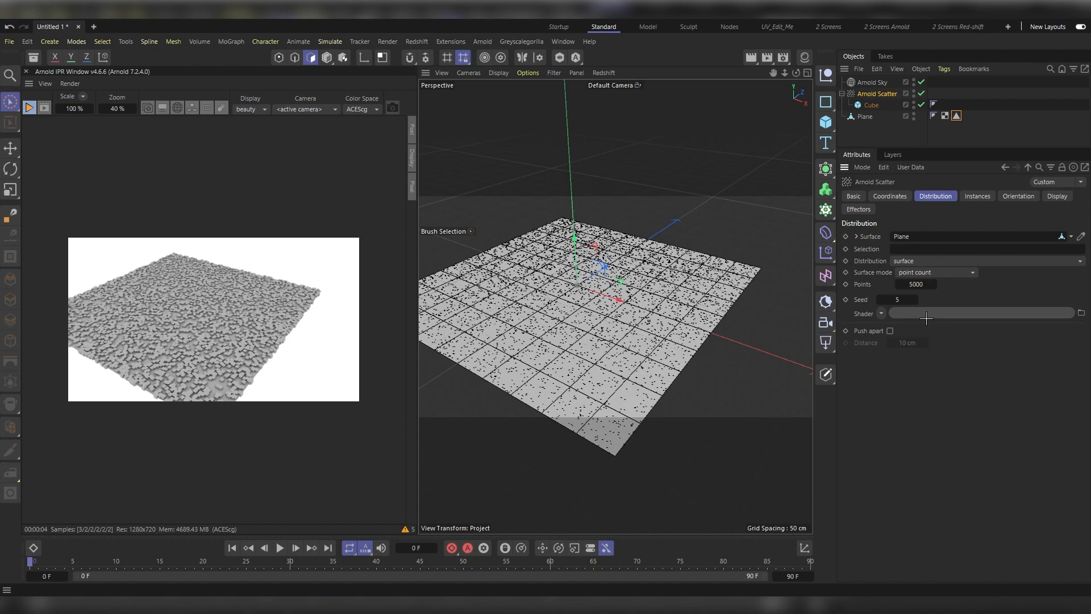
- Enable Push apart for the scattered points and try distances of 5 cm and 4 cm
left_click(890, 331)
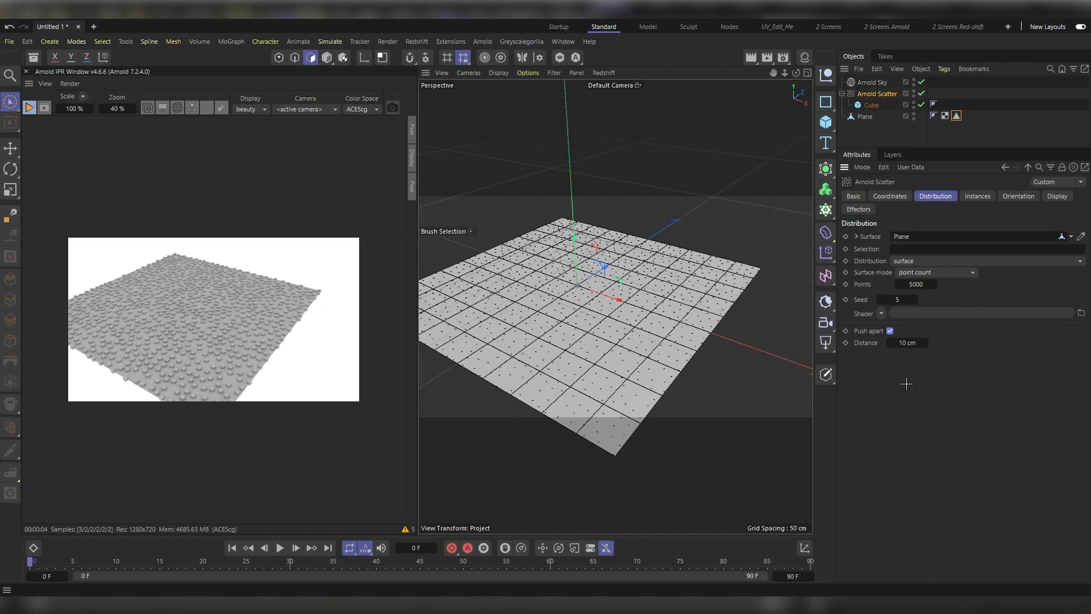
left_click(904, 343)
type("5")
key("Return")
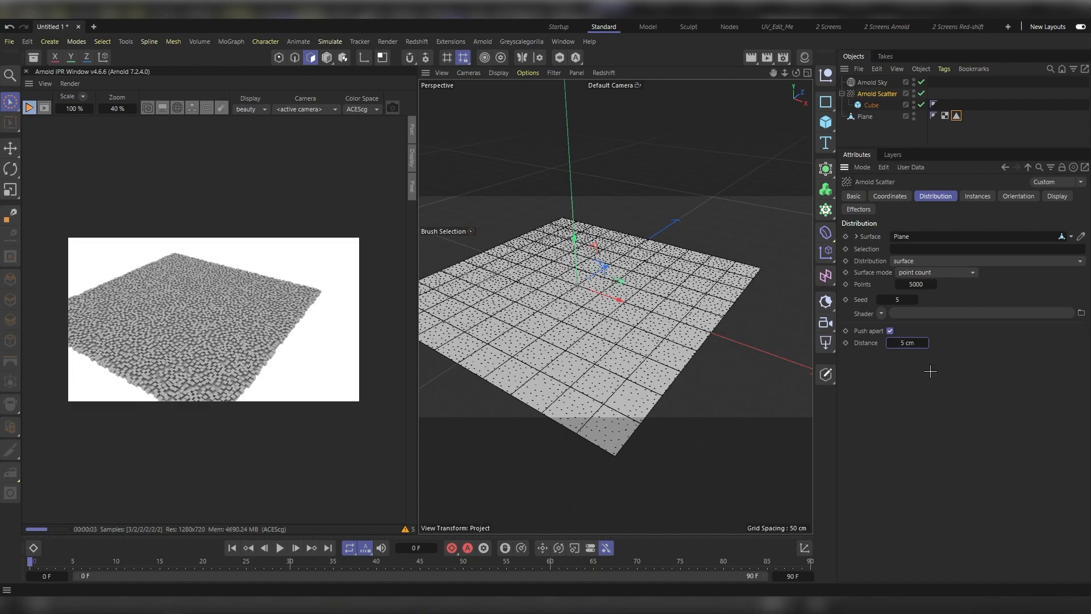
left_click(909, 346)
type("4")
key("Return")
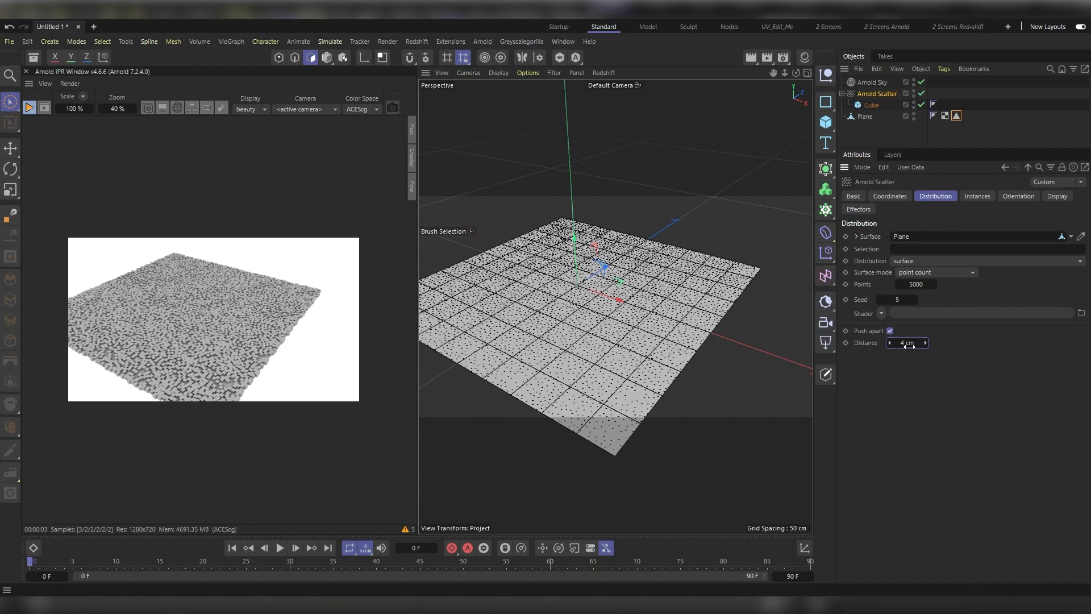
- Set the scatter's instances to render from shapes and add the cube to the shapes list
left_click(976, 196)
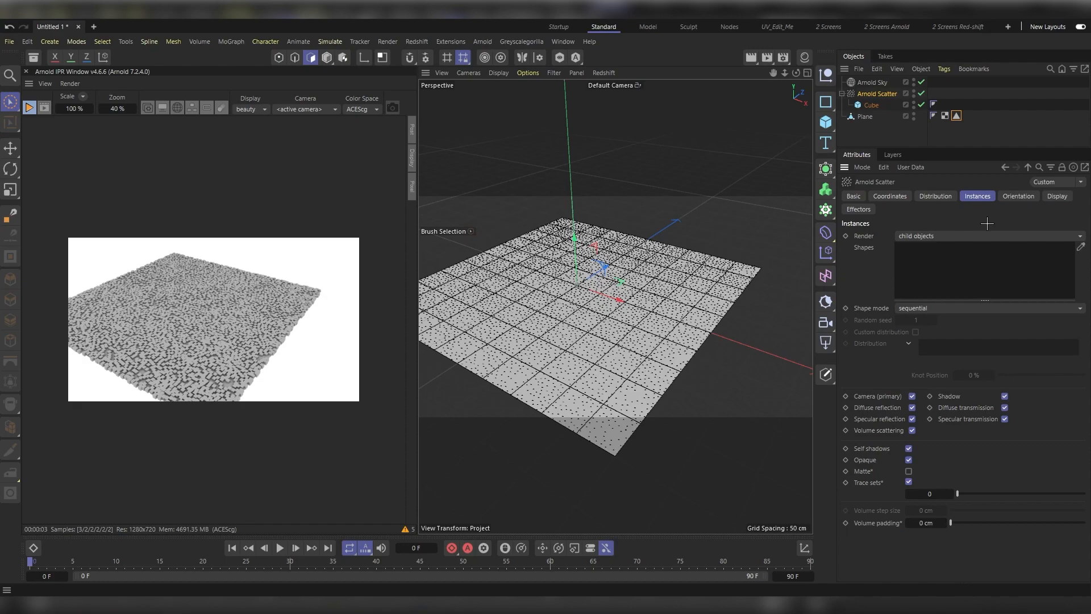
left_click(947, 235)
left_click(954, 249)
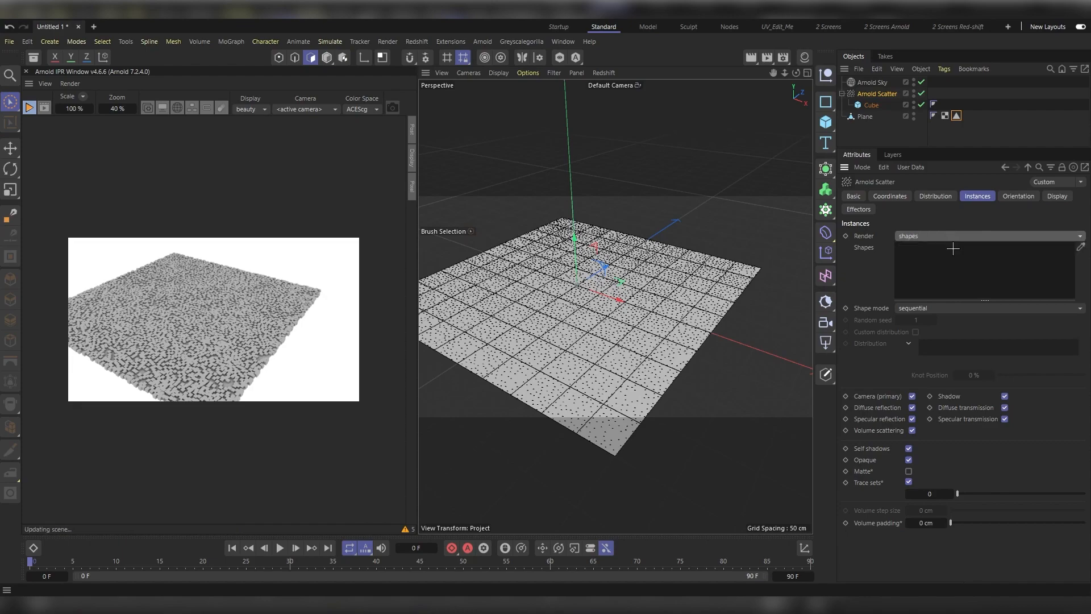
left_click_drag(878, 111, 919, 261)
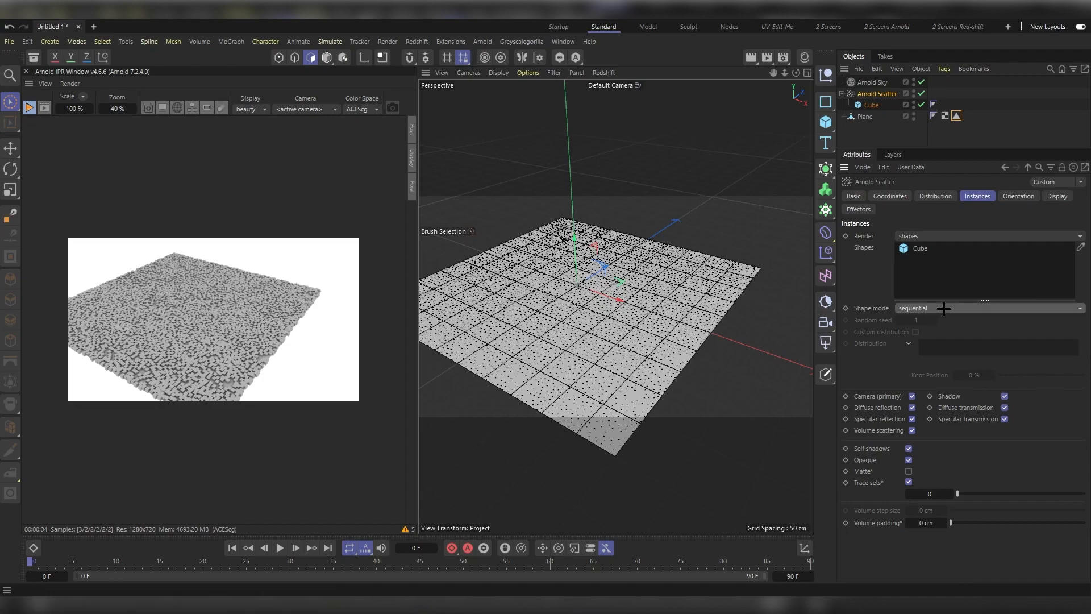
- Review the shape mode options and switch the instances' Shadow visibility off and back on
left_click(944, 309)
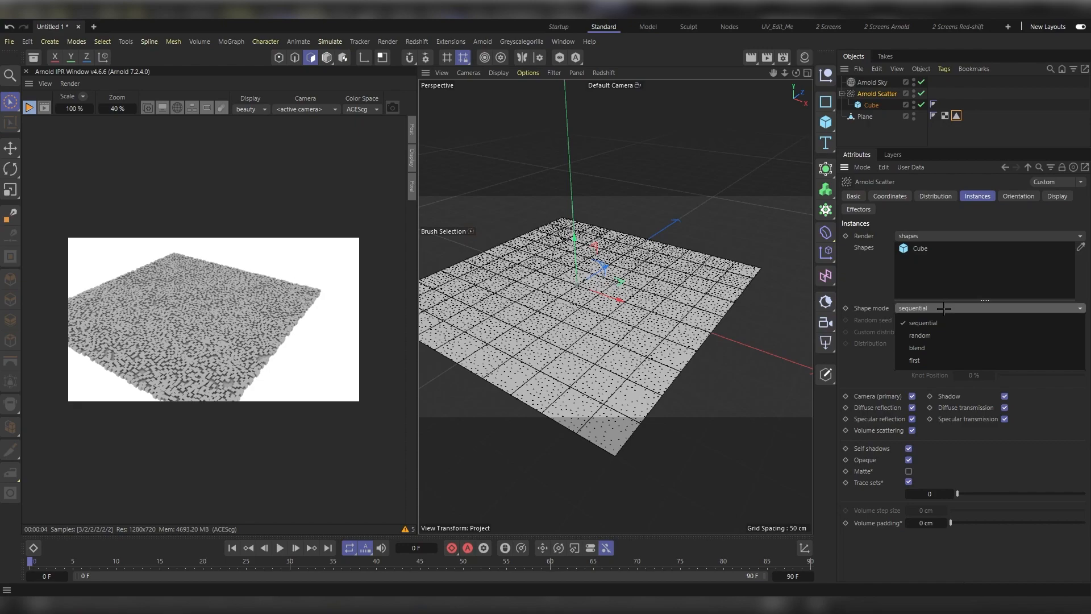
left_click(944, 308)
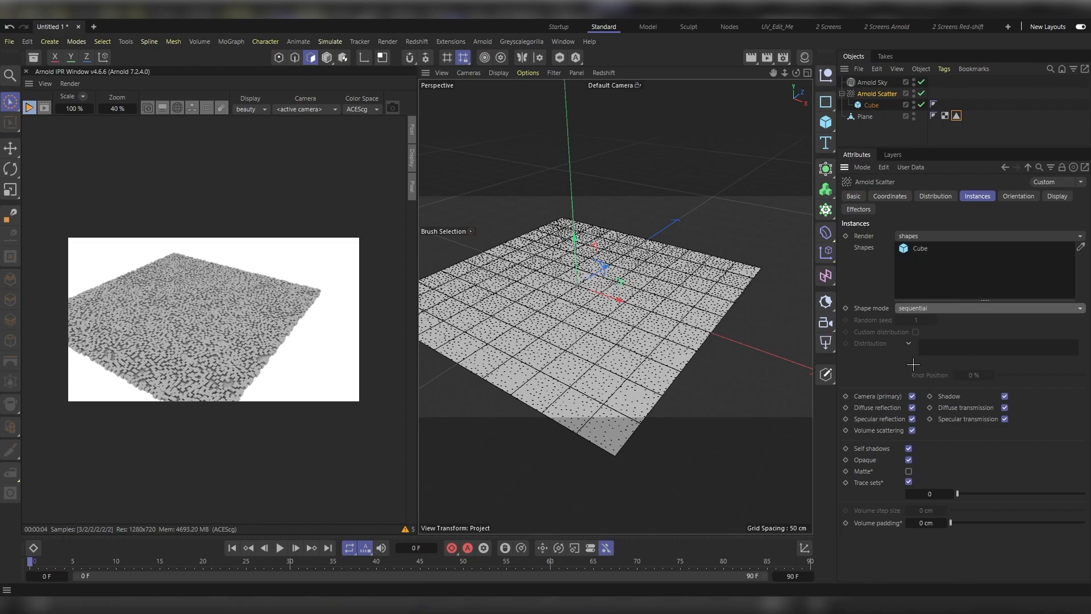
left_click(1005, 395)
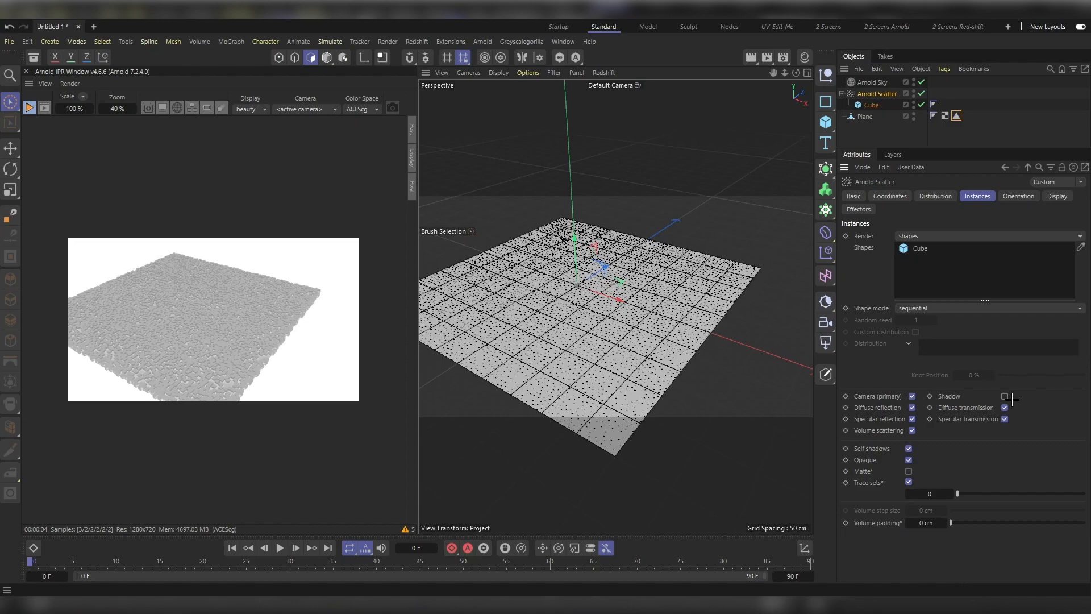
left_click(1005, 396)
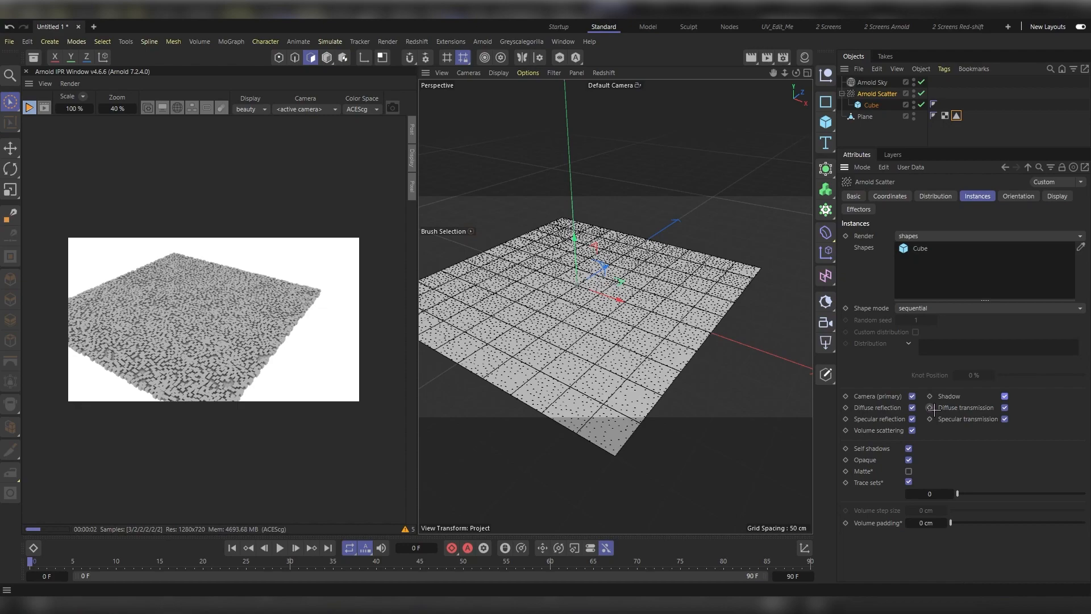
- Check the instances' Camera visibility, try axis as the scatter's up direction, and restore it to normal
left_click(912, 396)
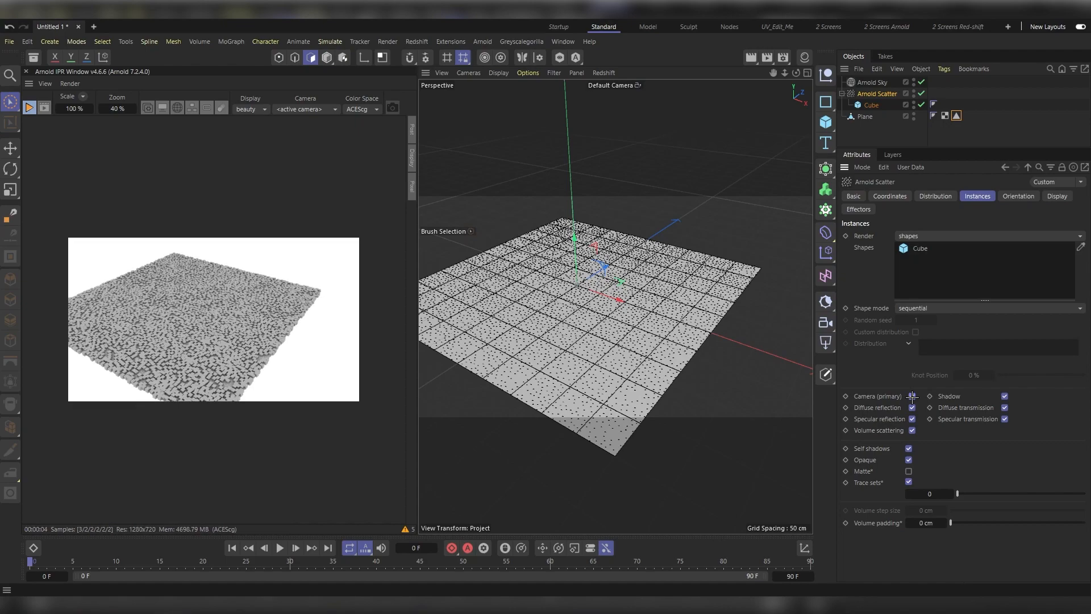
left_click(1019, 196)
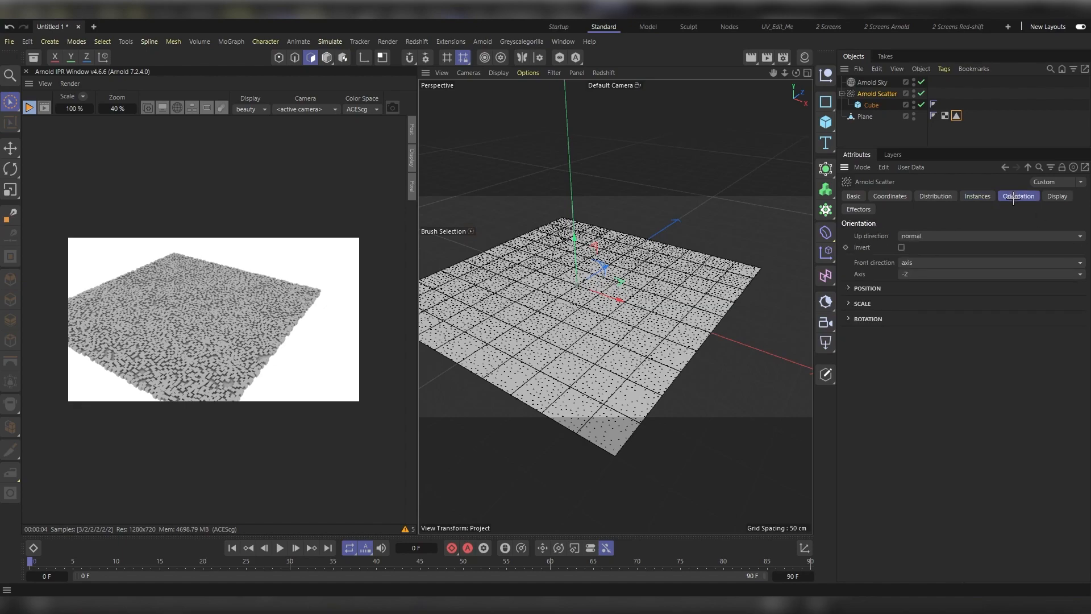
left_click(959, 233)
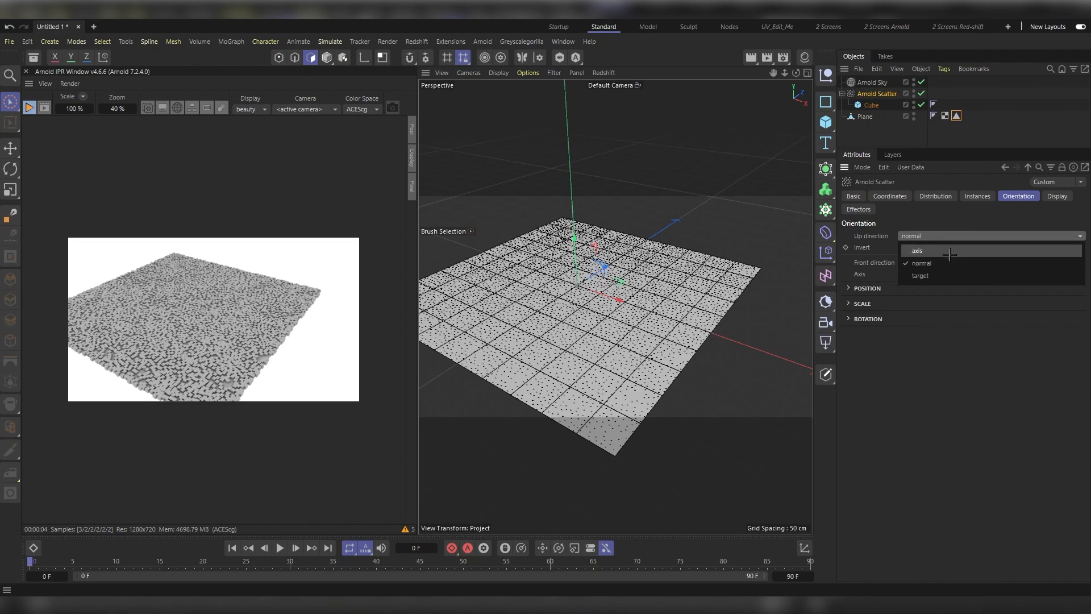
left_click(950, 251)
left_click(945, 236)
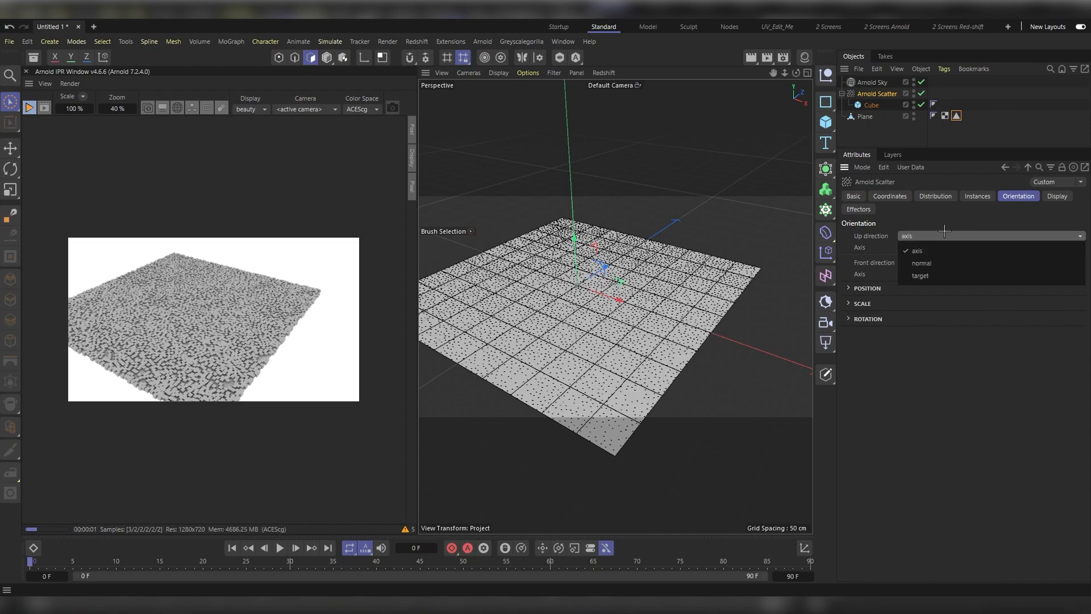
left_click(950, 274)
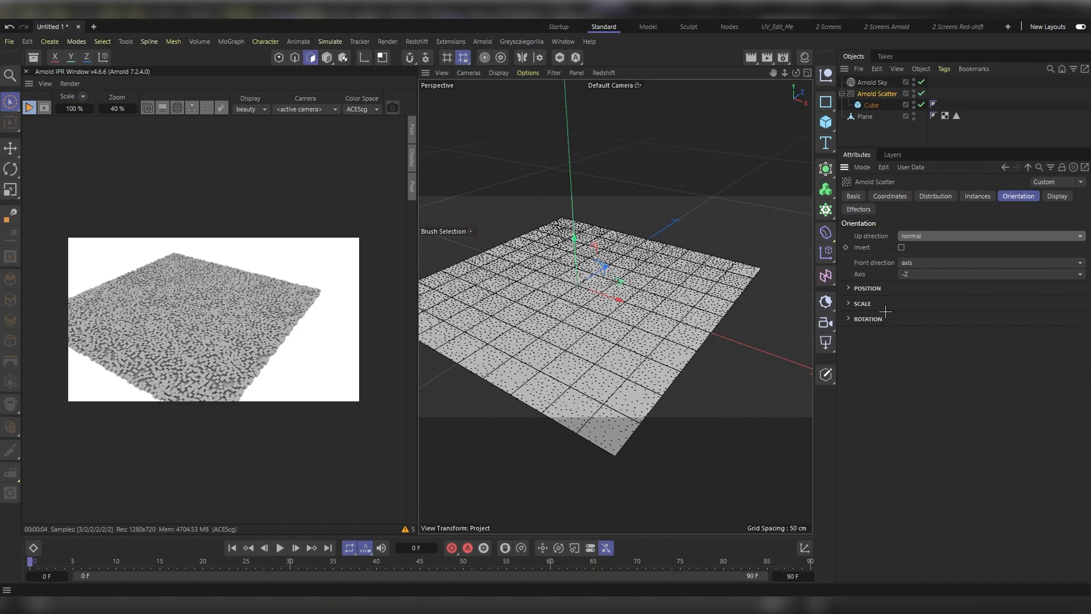
- Offset the scattered cubes 50 cm in Y in the orientation settings and raise the position variation to 100 %
left_click(869, 289)
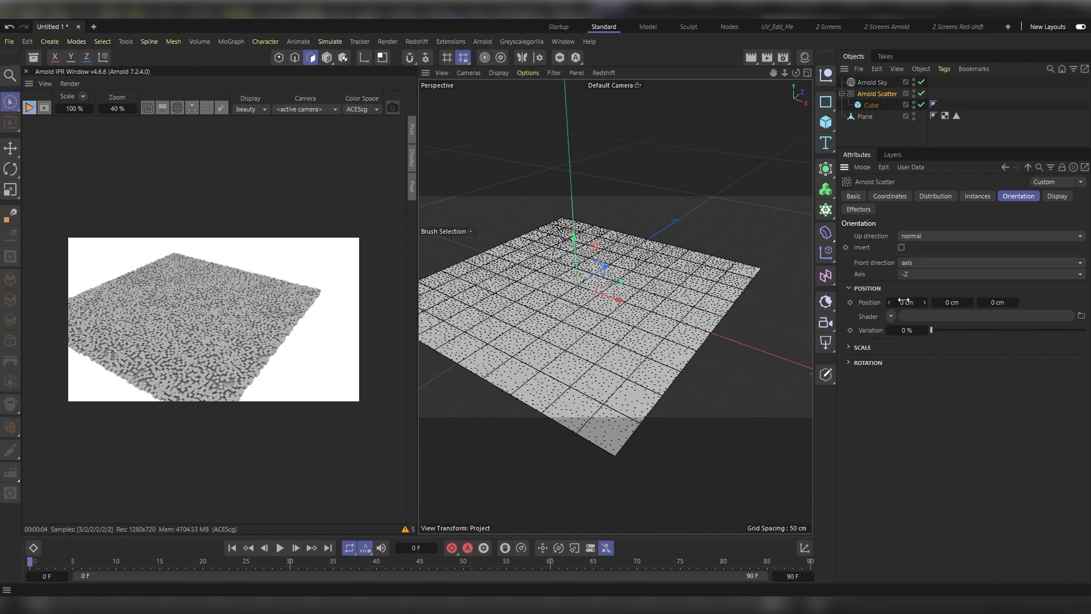
left_click(970, 303)
type("50")
key("Return")
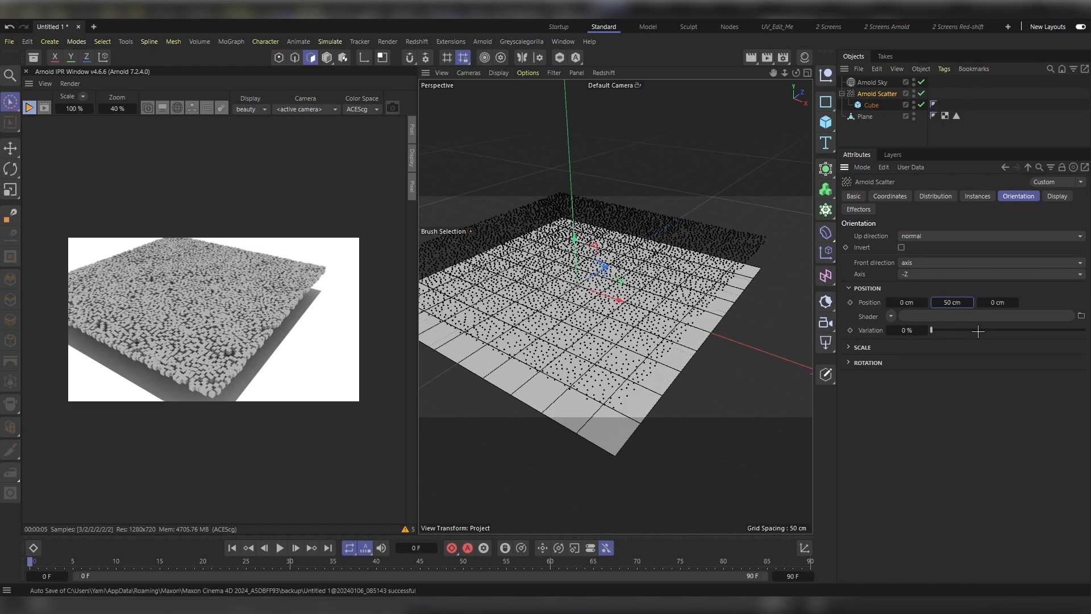
left_click_drag(932, 330, 1086, 330)
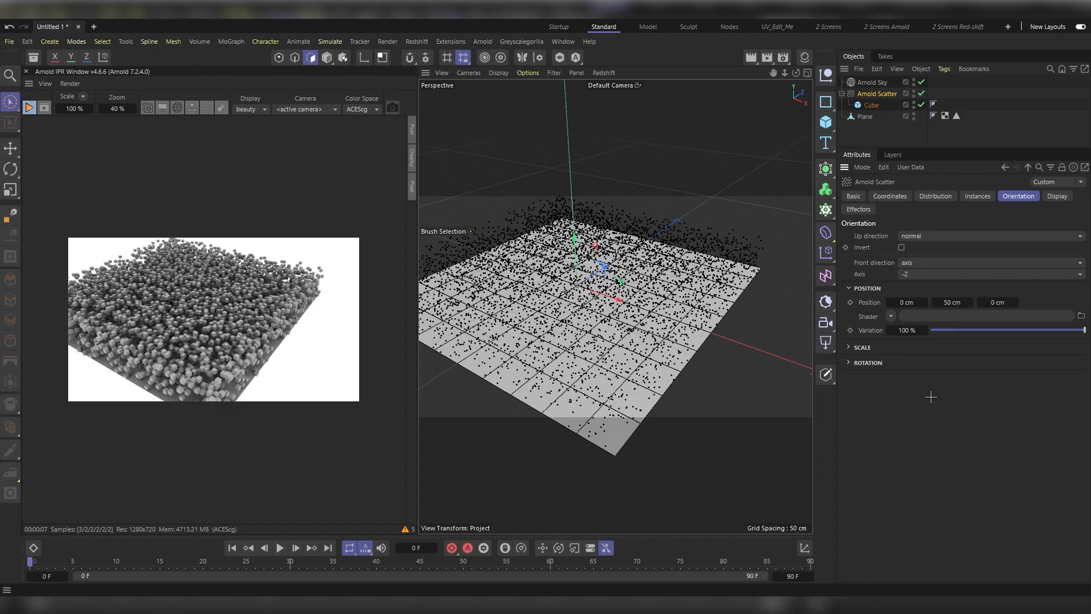
- Assign a Noise shader to the scatter's position offset and raise the Y offset to 150 cm
left_click(891, 316)
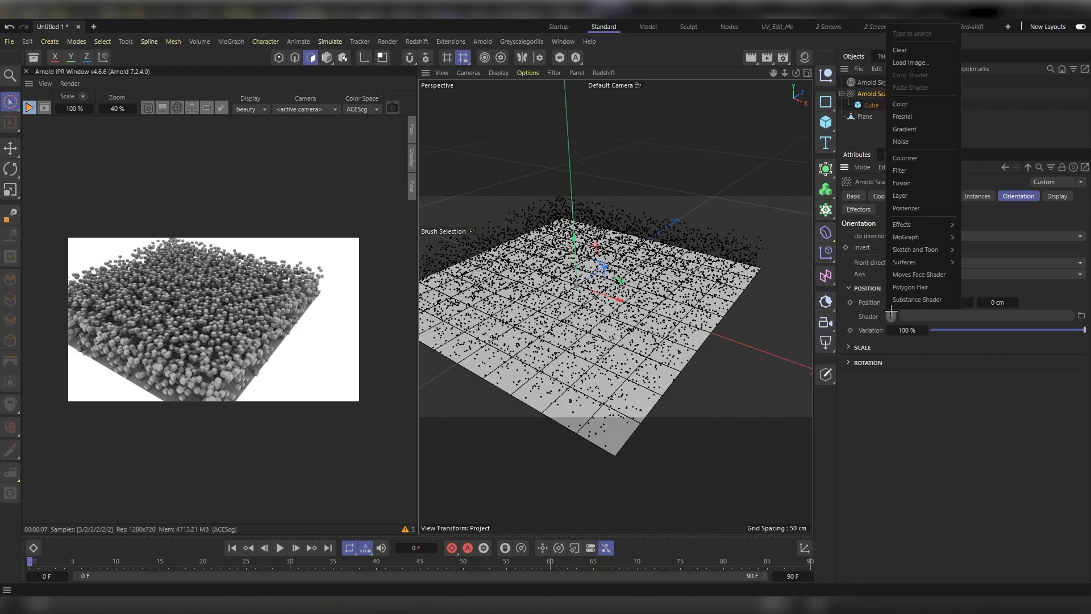
left_click(932, 137)
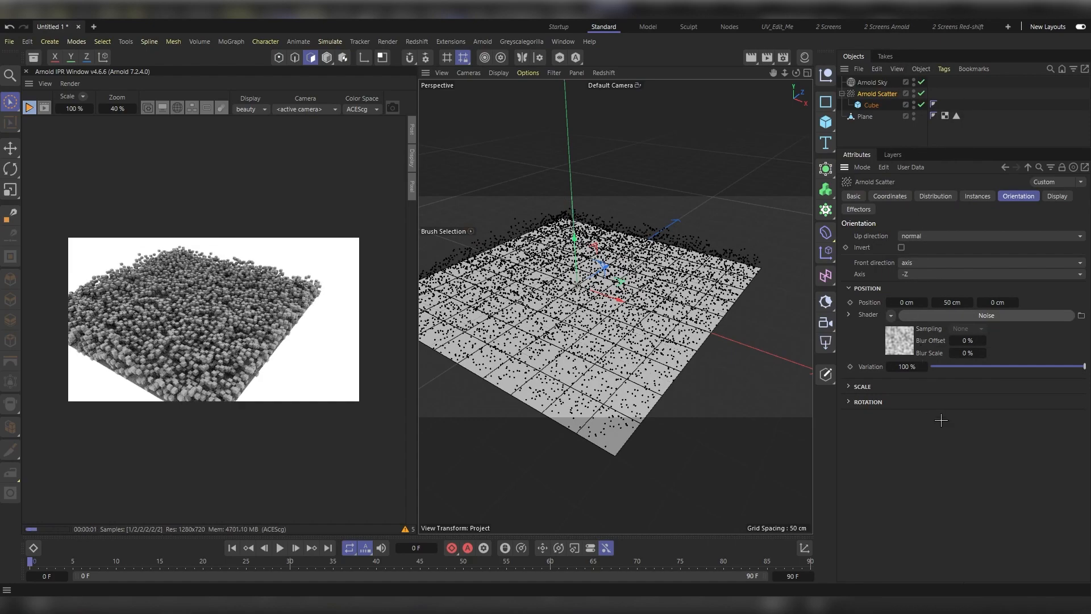
left_click_drag(945, 300, 989, 300)
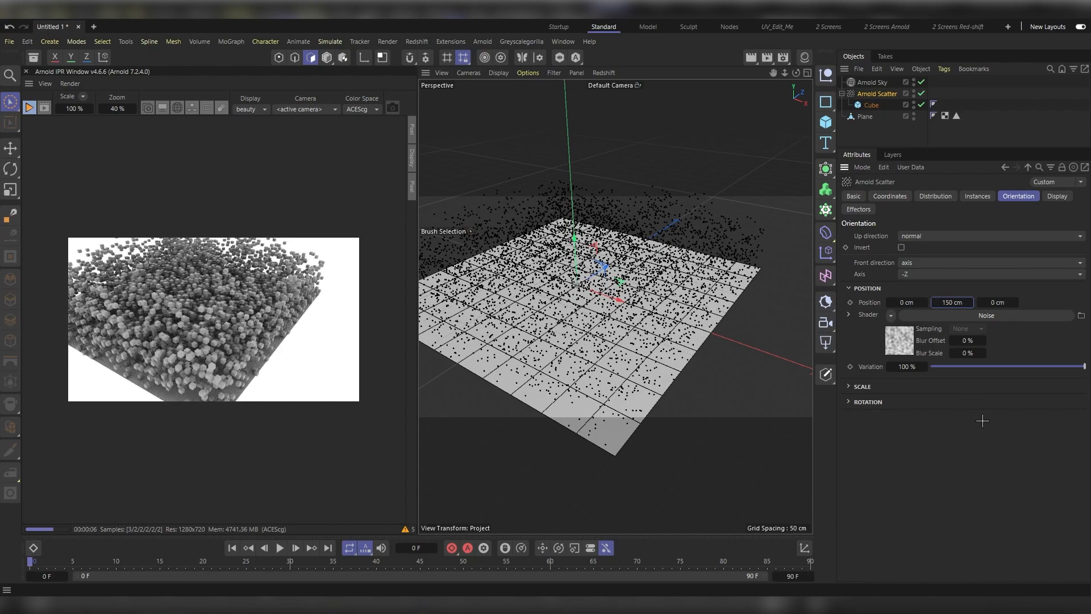
- Try adjusting the position noise's global scale and lowering the position variation, and undo the variation change
left_click(905, 341)
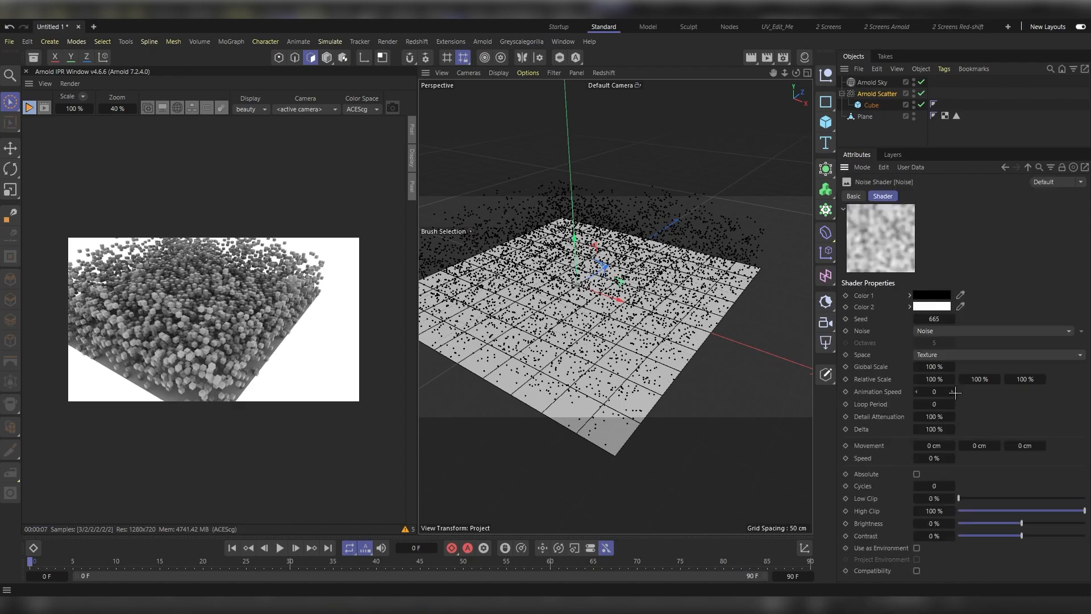
mouse_move(940, 367)
left_mouse_down()
mouse_move(915, 366)
mouse_move(958, 366)
left_mouse_up()
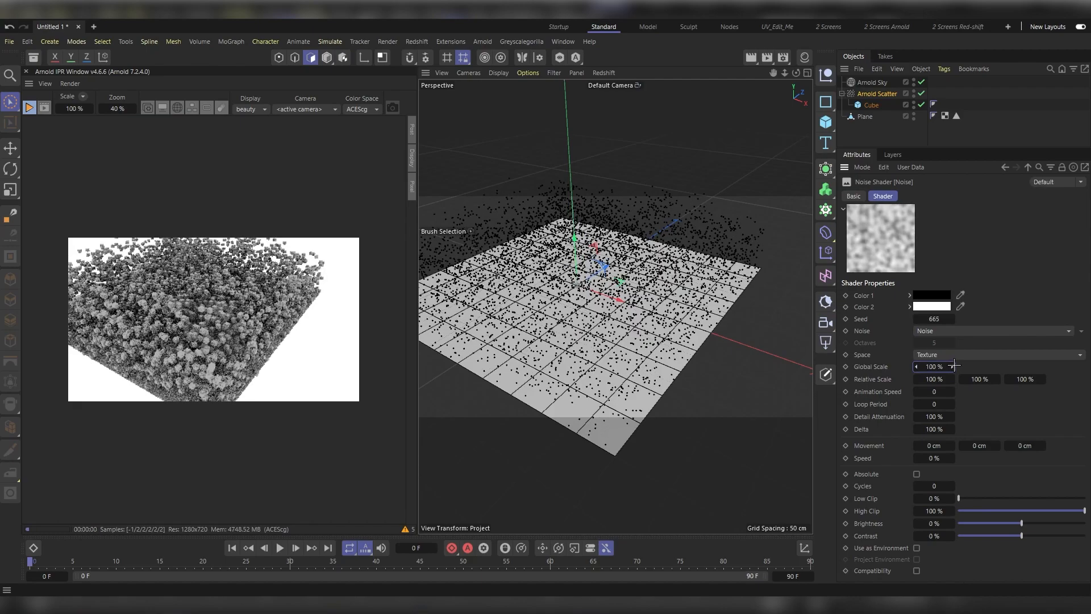
left_click(1027, 167)
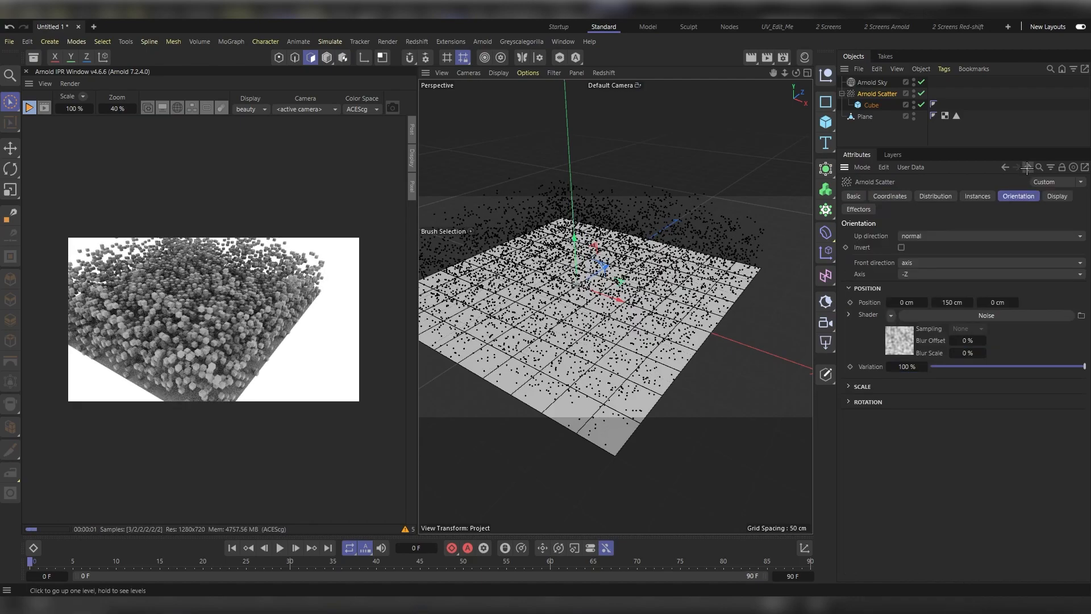
left_click_drag(1078, 368, 853, 369)
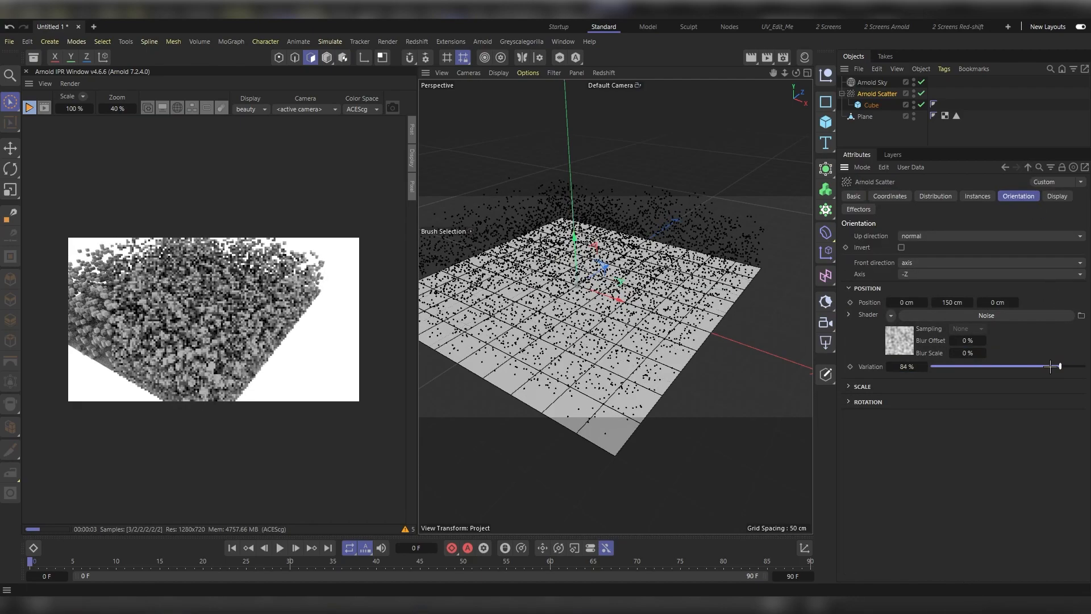
key("ctrl+z")
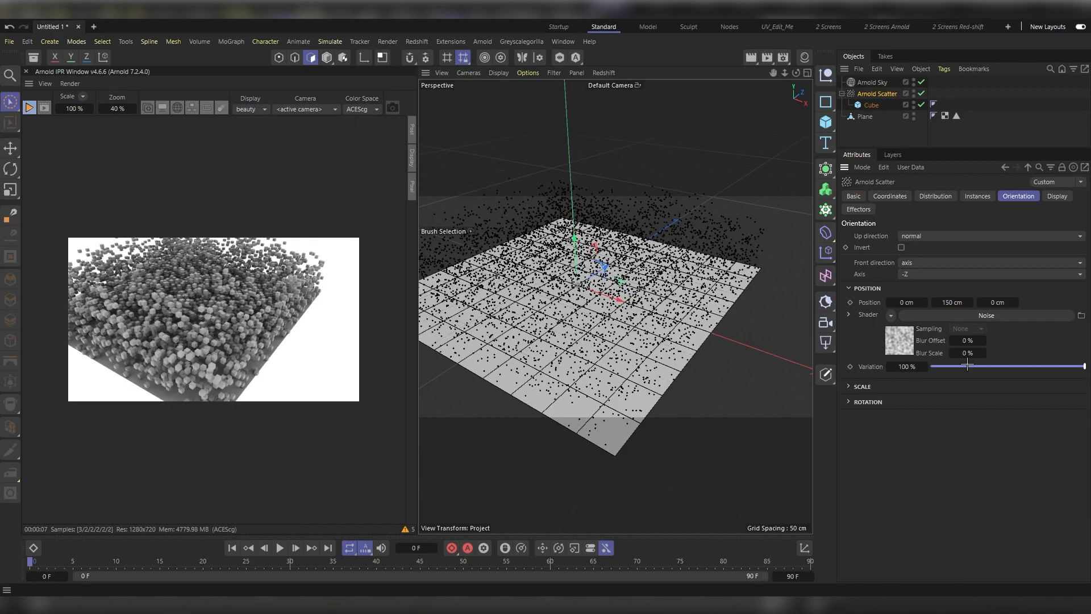
- Look over the rotation options and try a display LOD of 0 % for the scatter before restoring 100 %
left_click(868, 402)
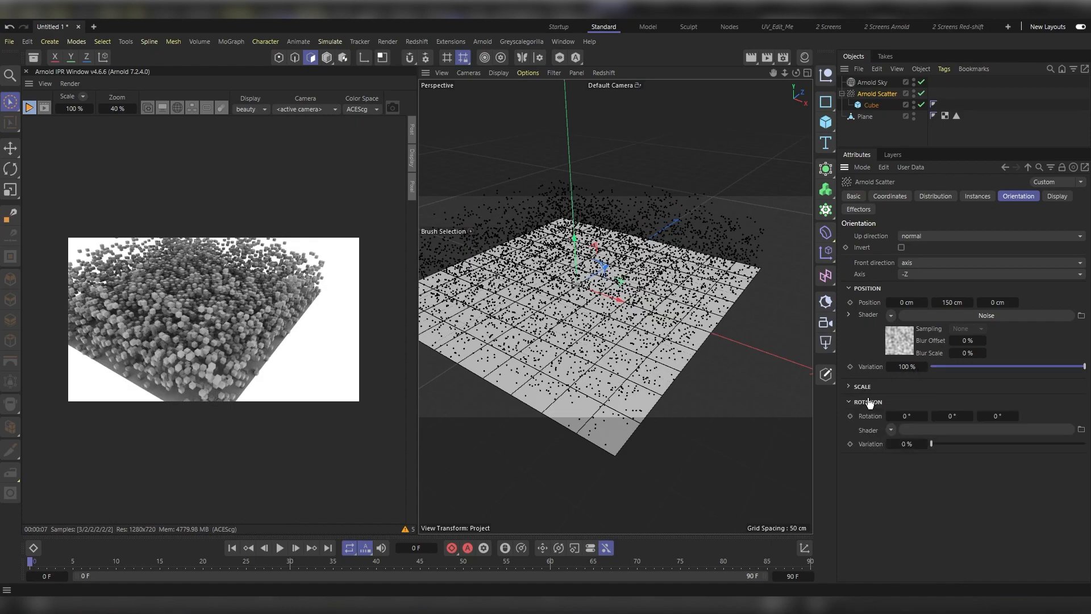
left_click(869, 402)
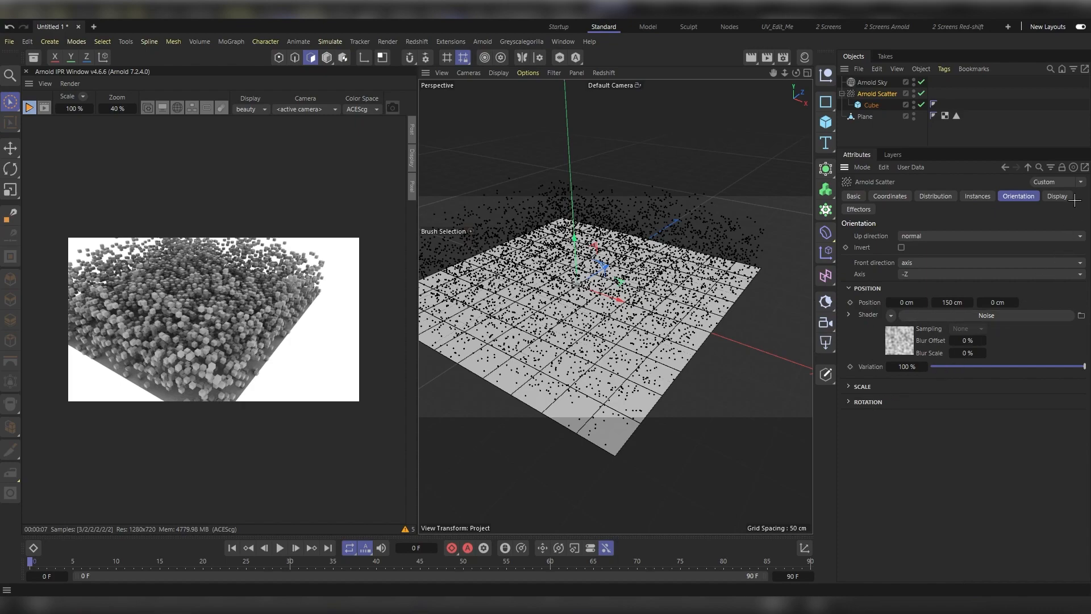
left_click(1058, 196)
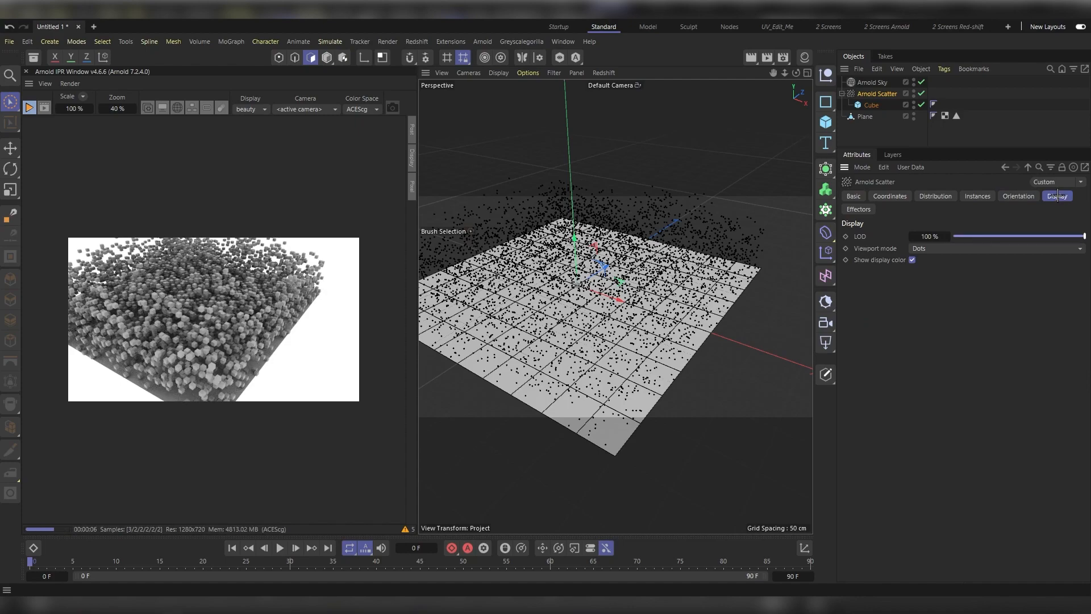
left_click_drag(1017, 235, 954, 235)
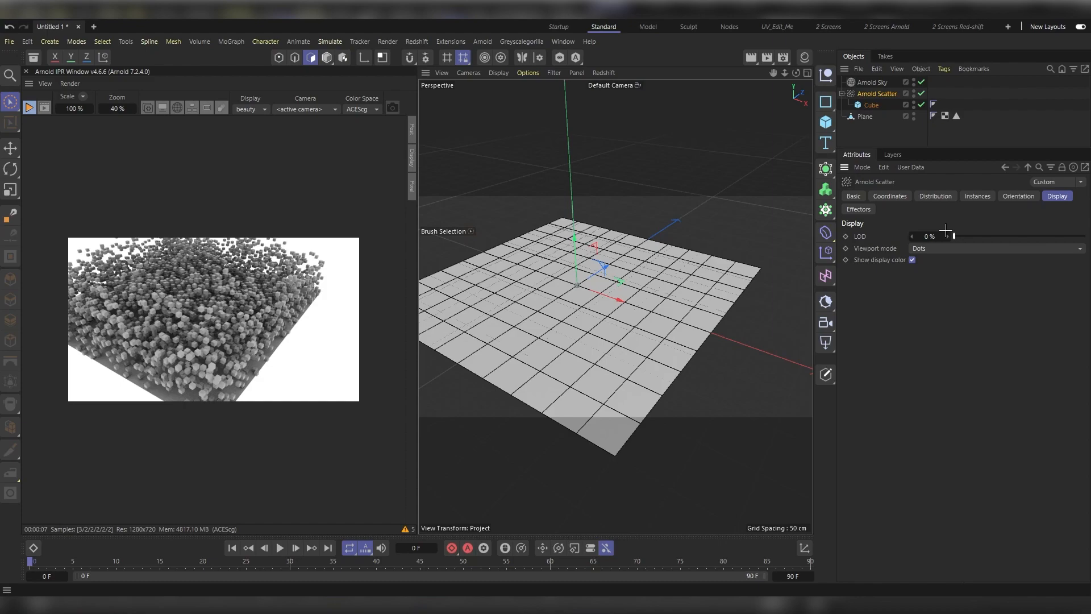
left_click_drag(955, 236, 1085, 236)
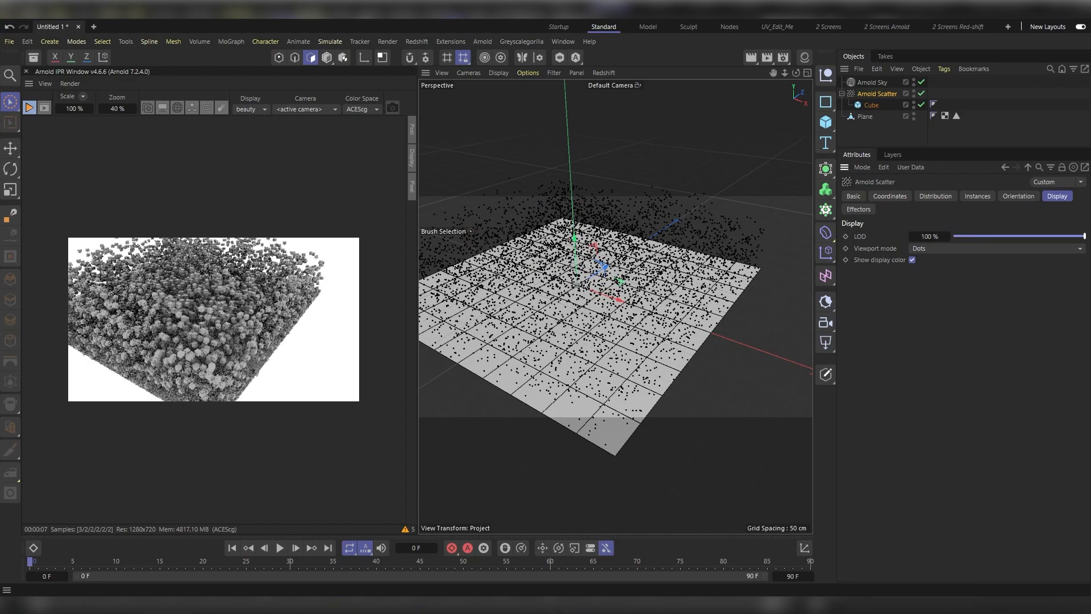
- Preview the scattered instances as Axes in the viewport with an axis size of 22 cm
left_click(939, 248)
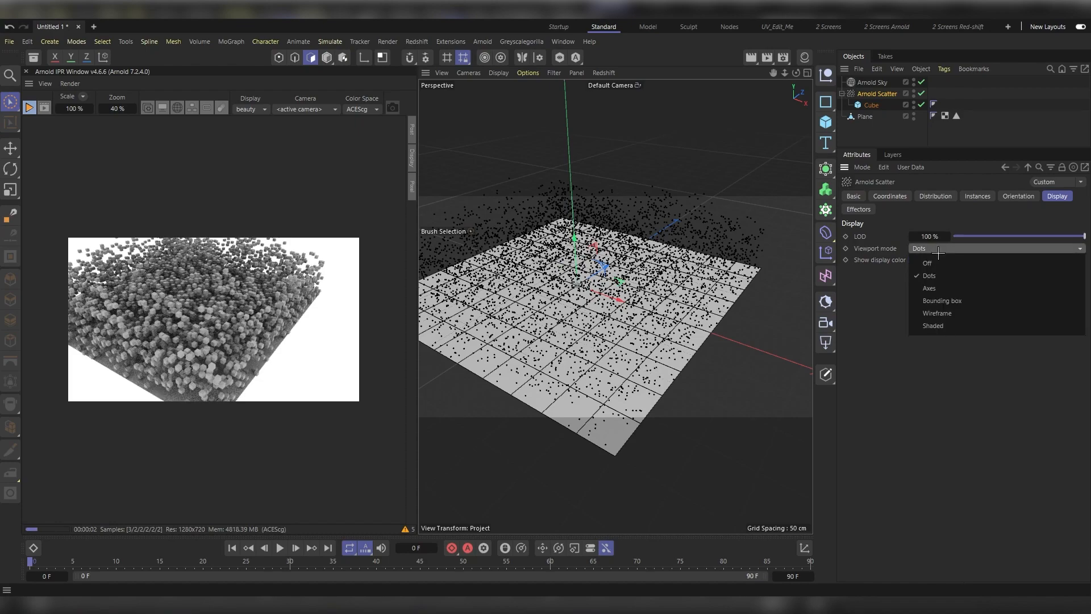
left_click(970, 288)
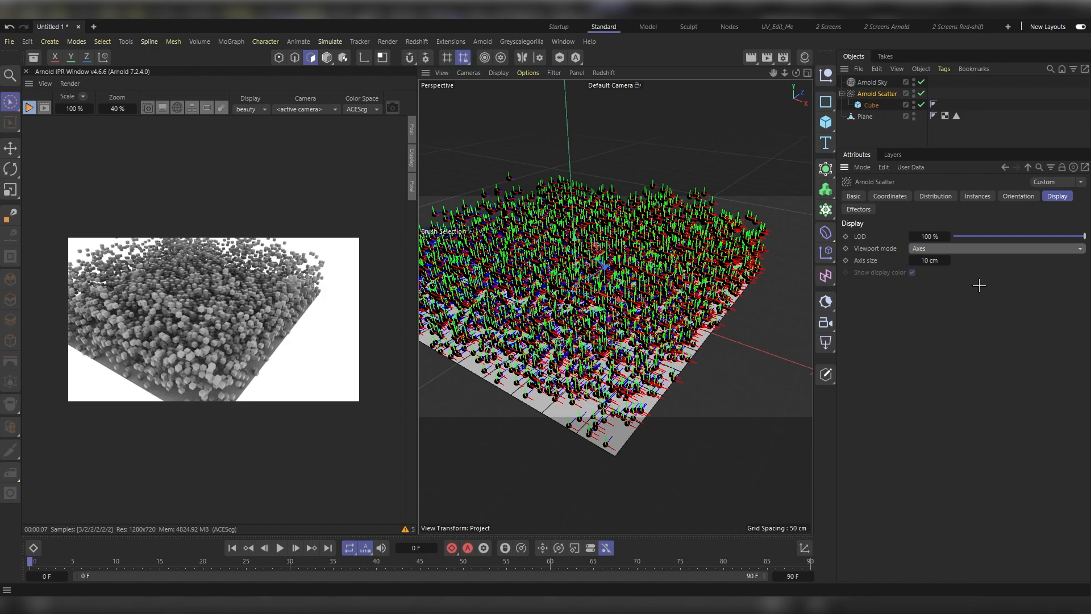
mouse_move(930, 260)
left_mouse_down()
mouse_move(909, 261)
mouse_move(922, 260)
left_mouse_up()
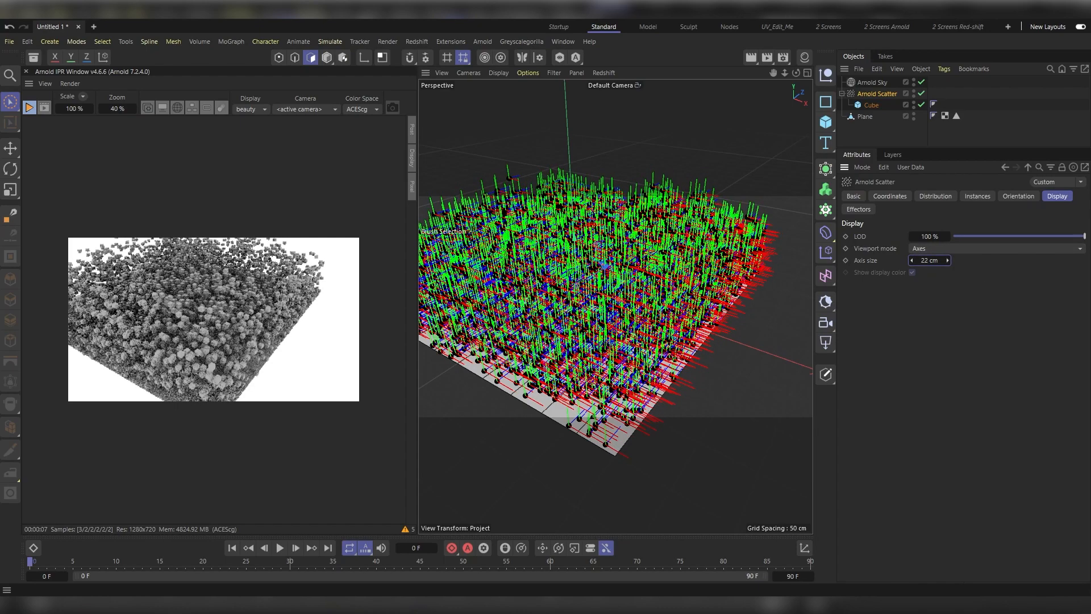
- Try the Bounding box and Wireframe viewport modes for the scatter and settle on Shaded
left_click(932, 248)
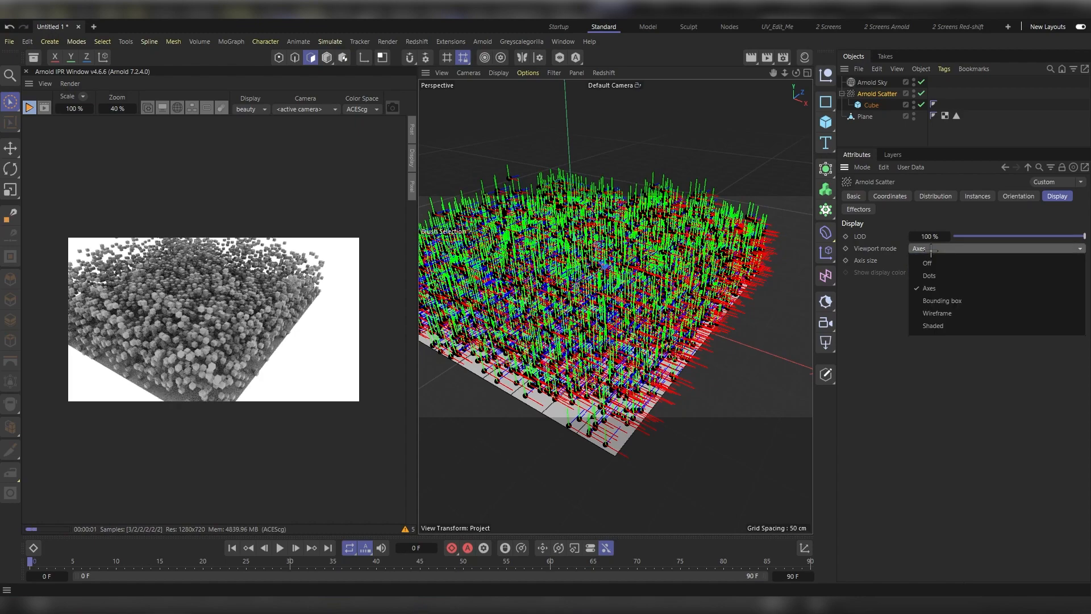
left_click(980, 300)
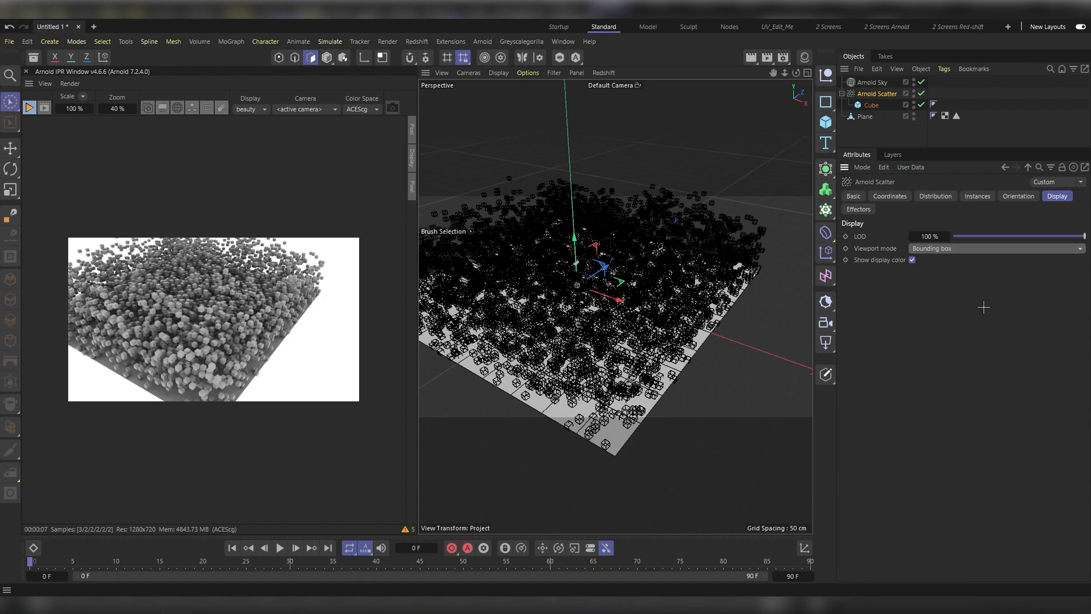
left_click(964, 250)
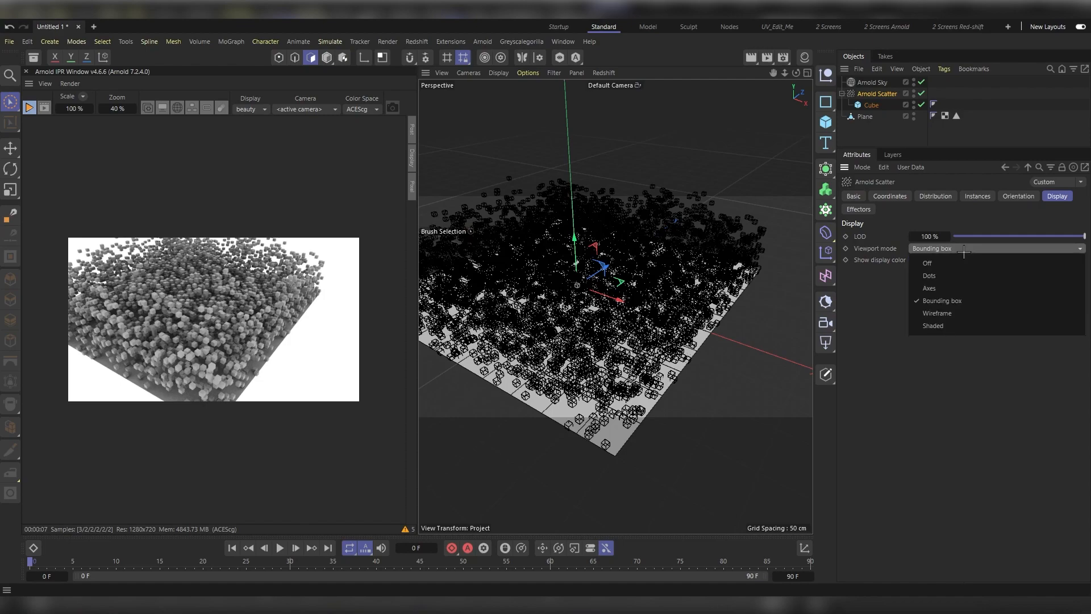
left_click(991, 311)
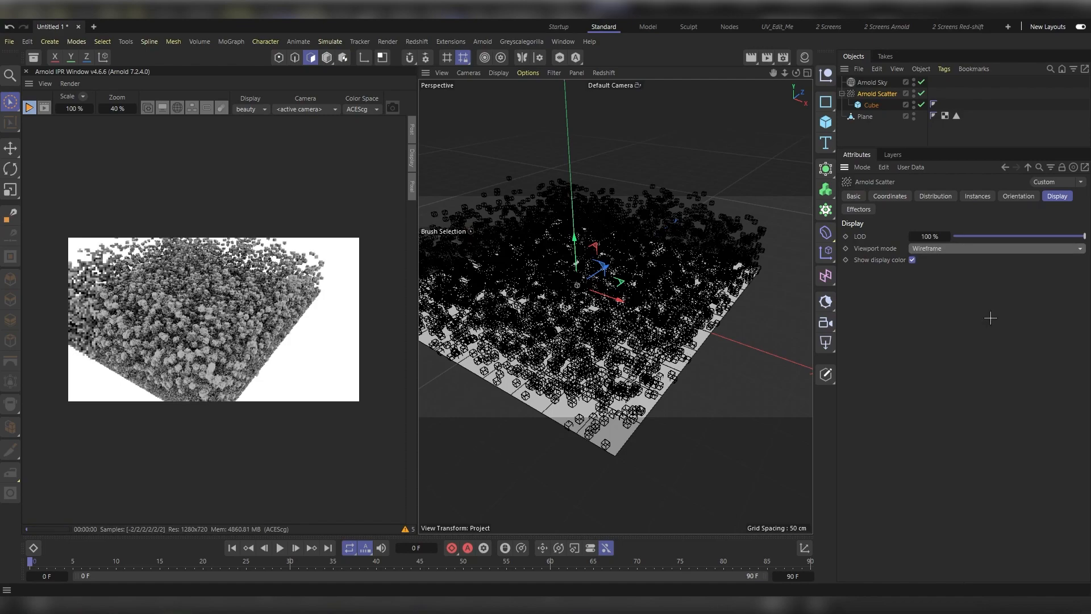
left_click(958, 249)
left_click(970, 325)
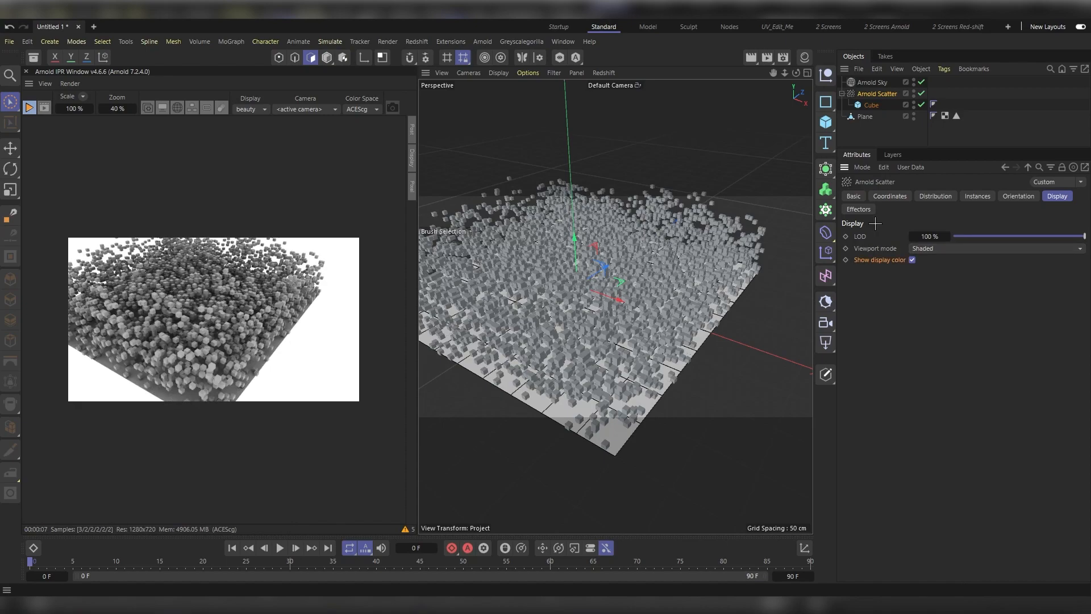
- Add a MoGraph Plain effector to the Arnold Scatter's effectors
left_click(861, 209)
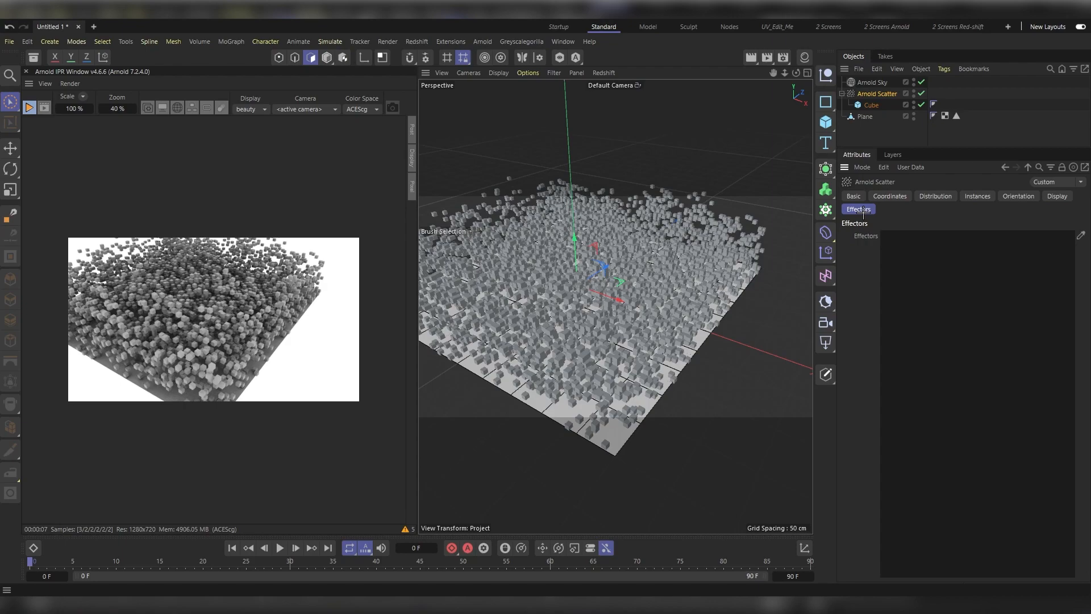
left_click(231, 41)
mouse_move(252, 65)
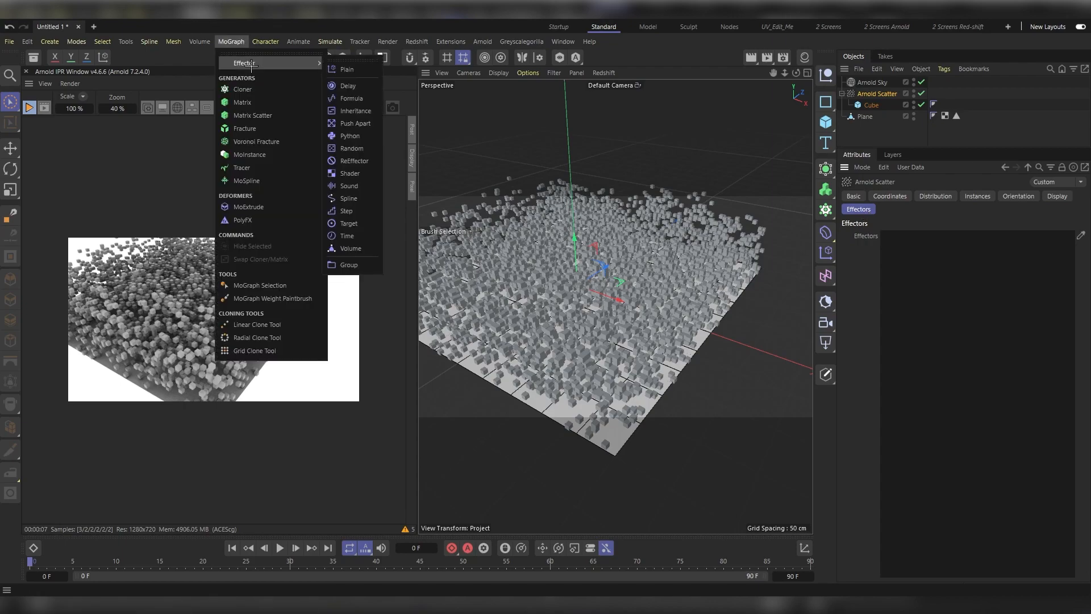
left_click(361, 69)
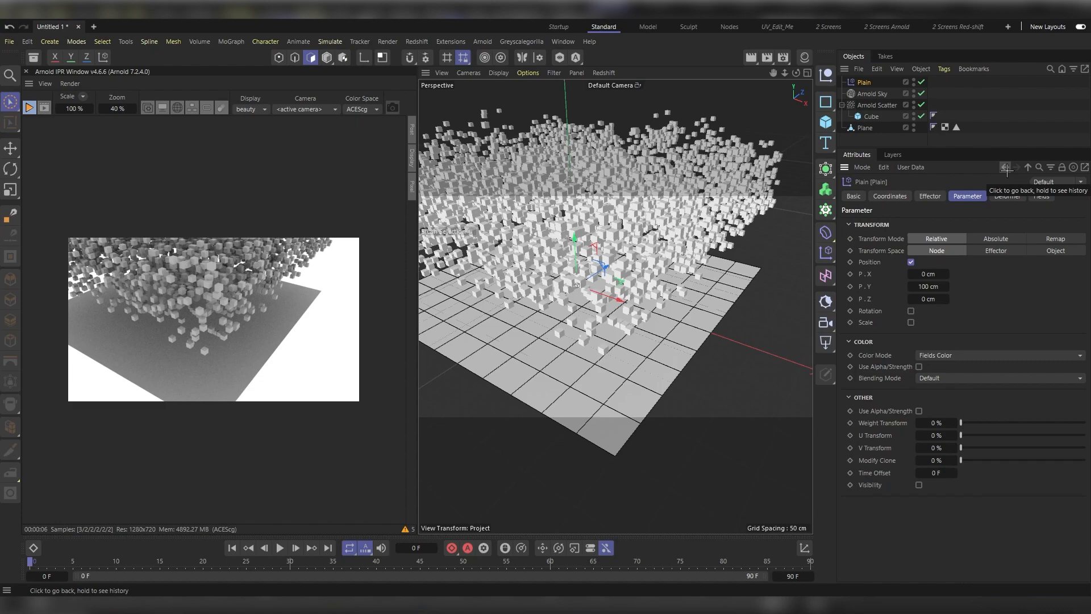
- Set the Plain effector's Y position to 50 cm
left_click(927, 286)
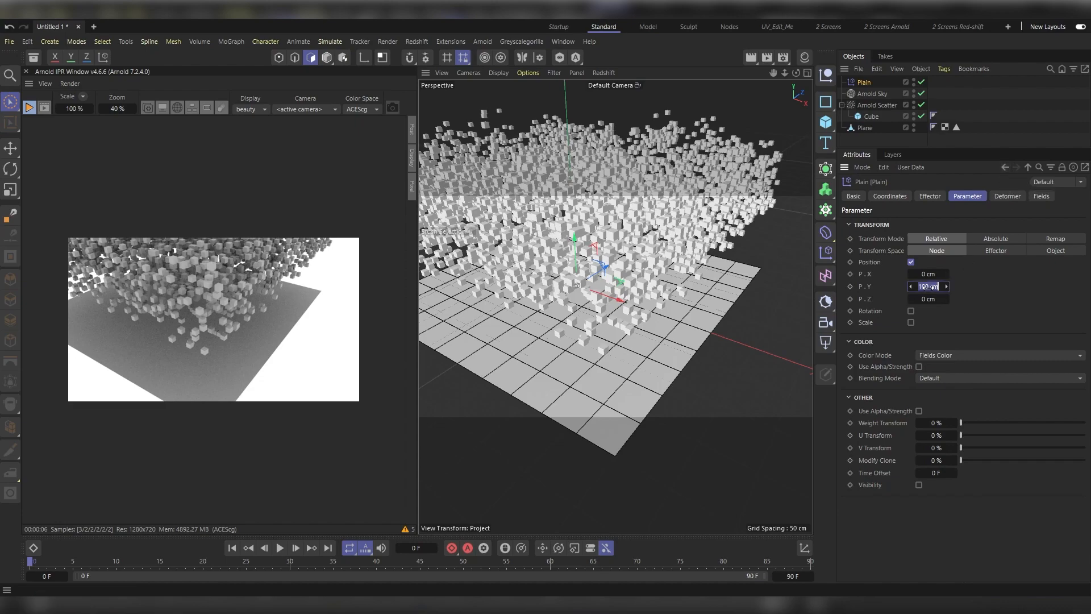
type("50")
key("Return")
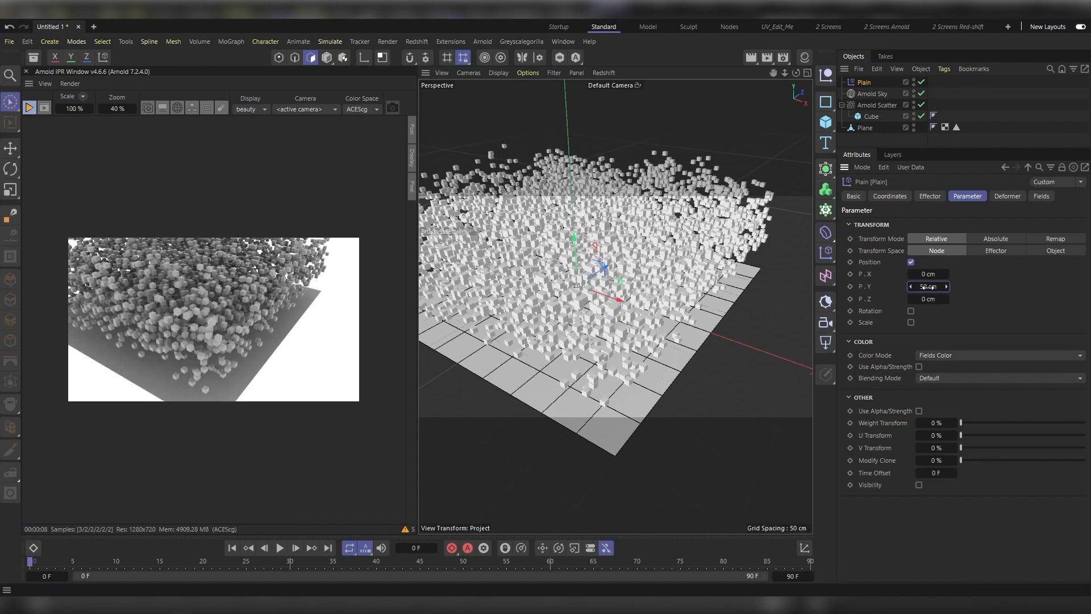